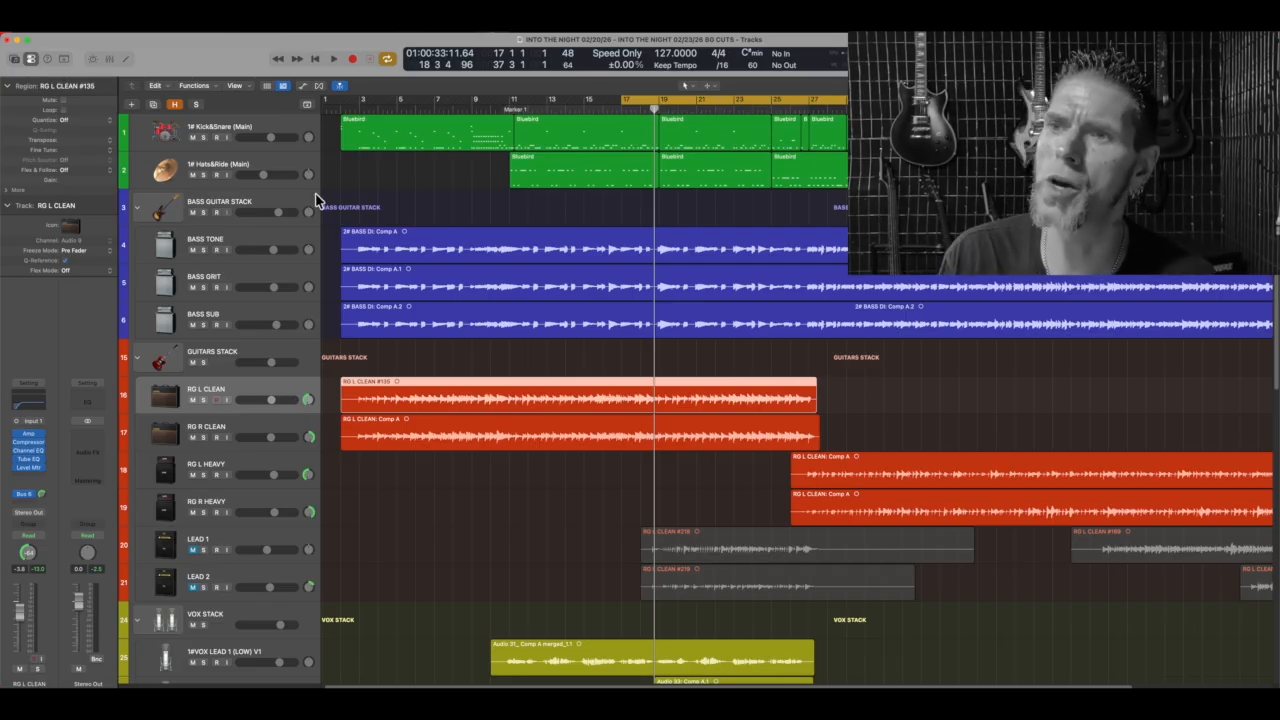
- Solo the RG L CLEAN and RG R CLEAN guitar tracks and listen to them during playback
click(335, 60)
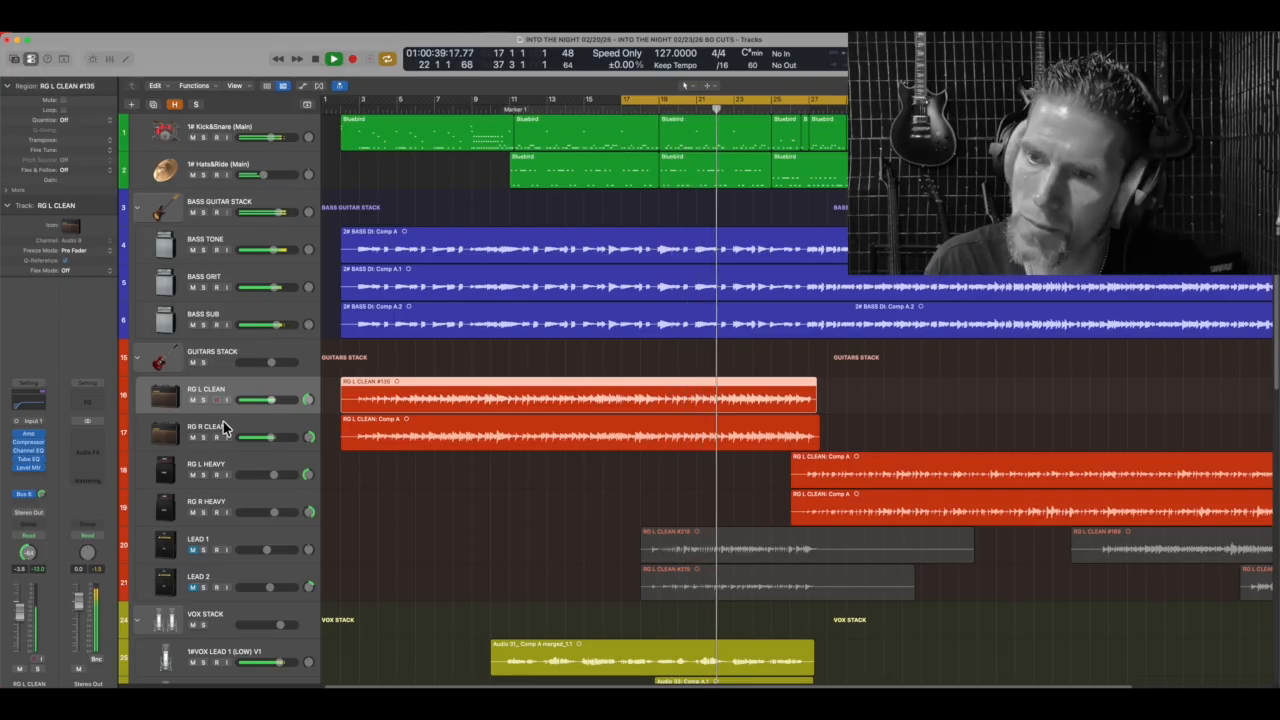
click(203, 400)
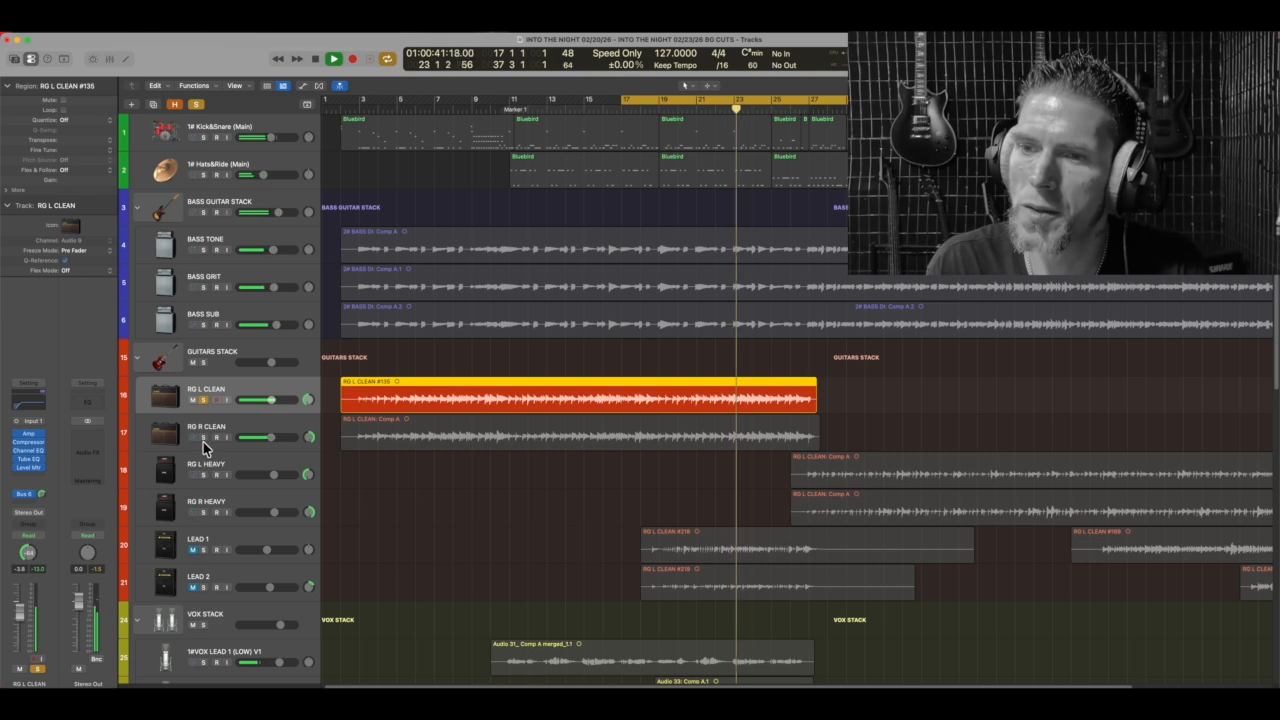
click(204, 438)
key(space)
click(336, 61)
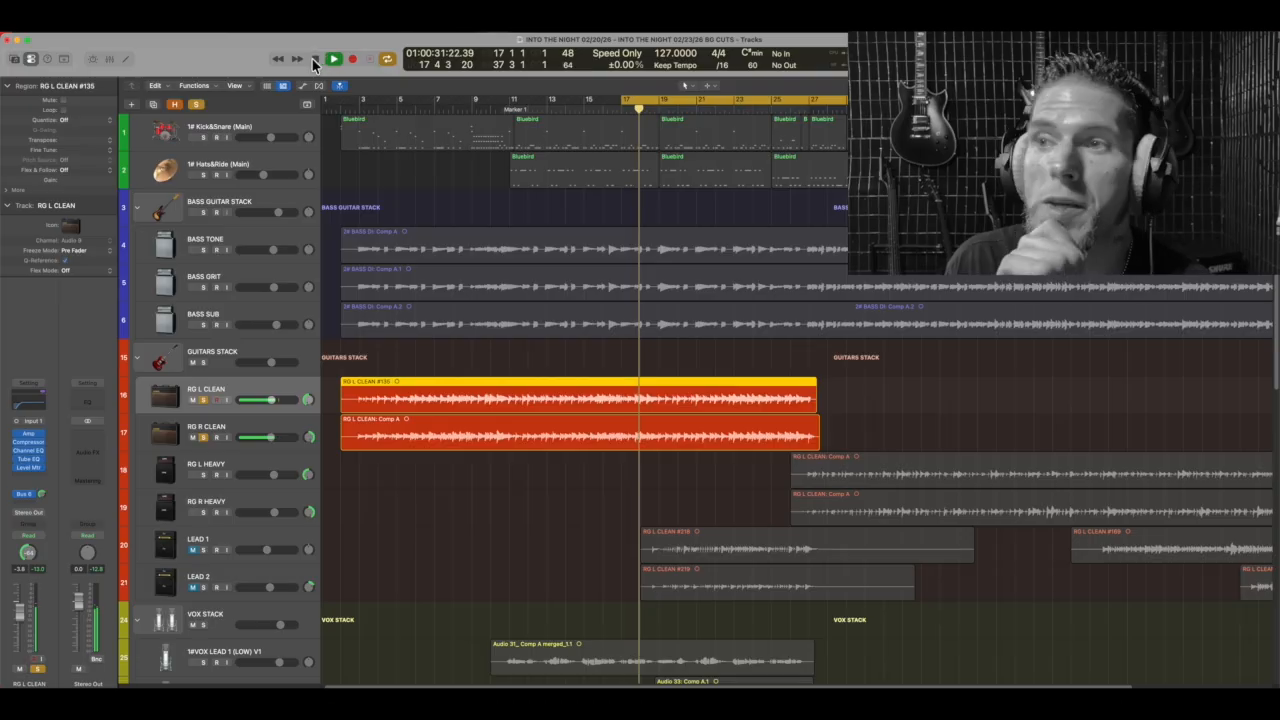
click(314, 59)
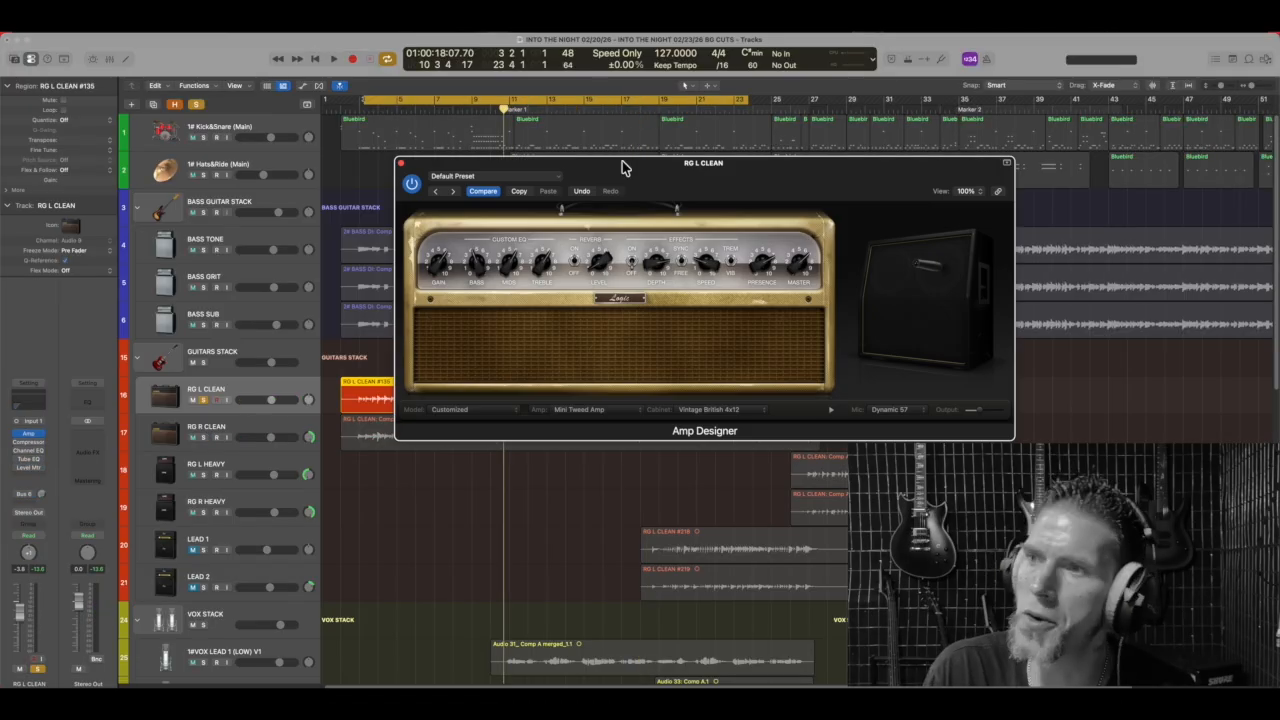
- Move the Amp Designer window aside and view the Amps and Pedals plug-ins available for the RG L CLEAN amp slot
drag(670, 177, 770, 156)
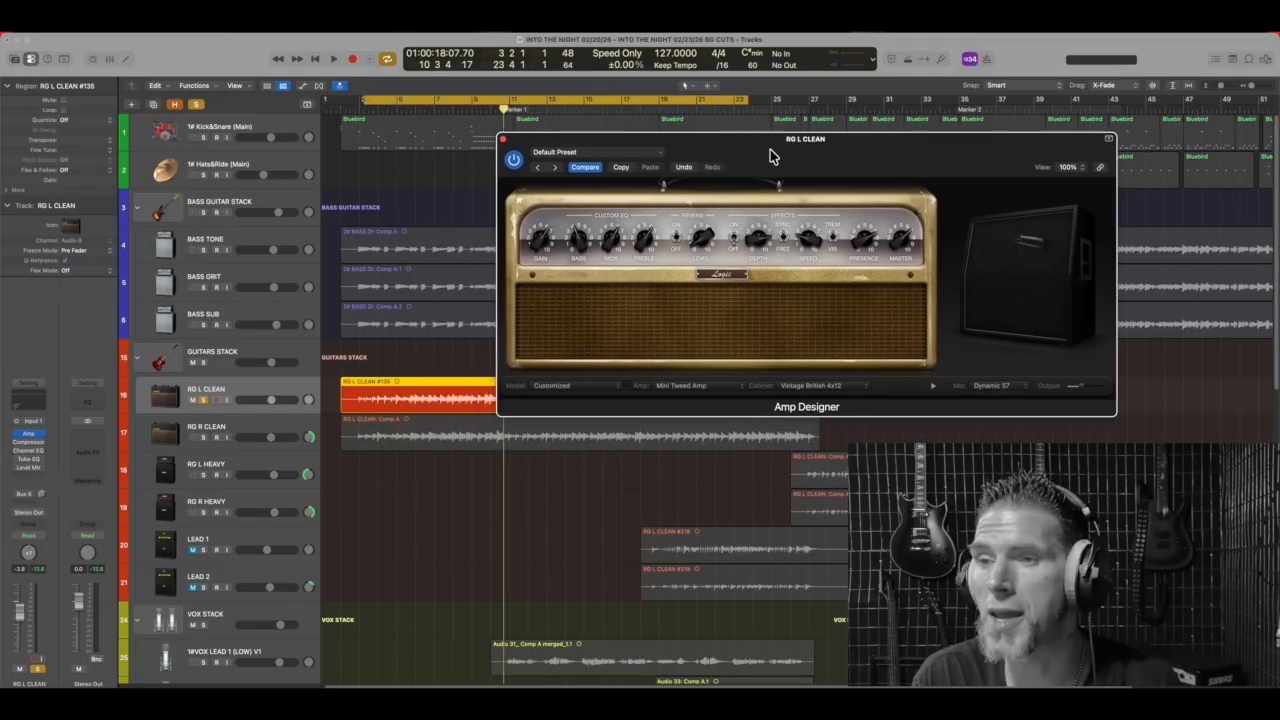
click(42, 437)
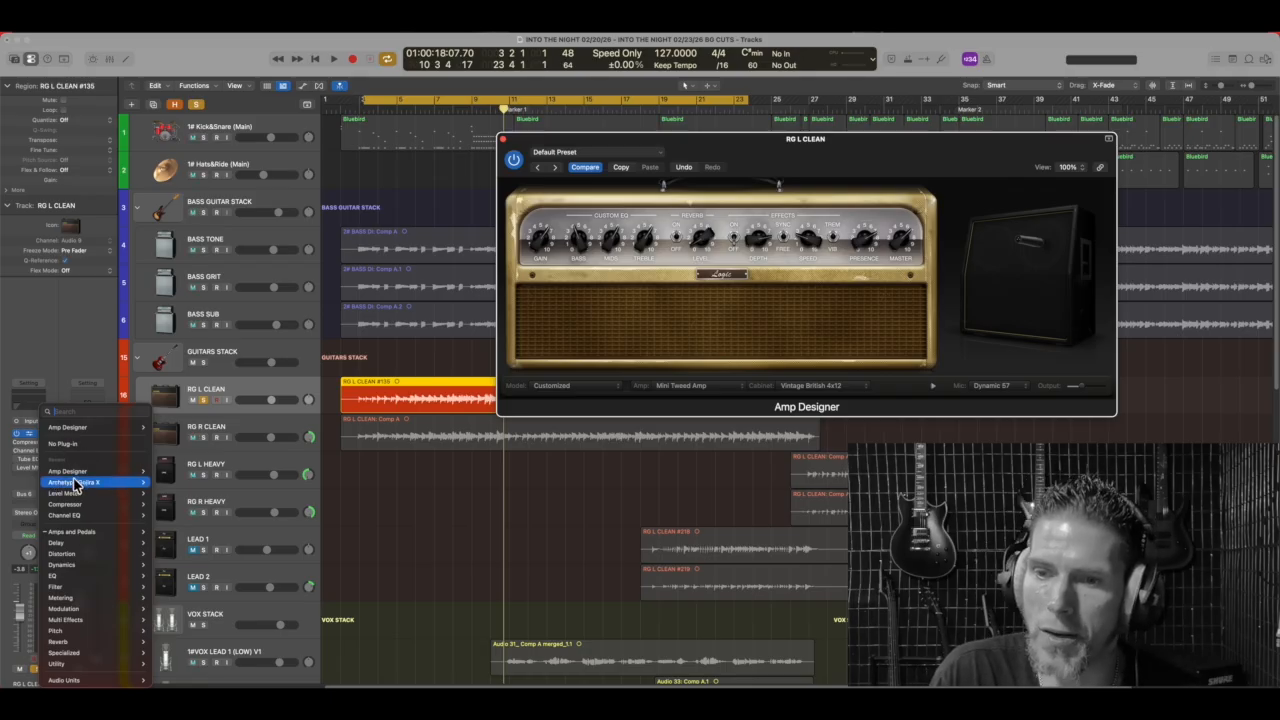
mouse_move(80, 532)
mouse_move(170, 533)
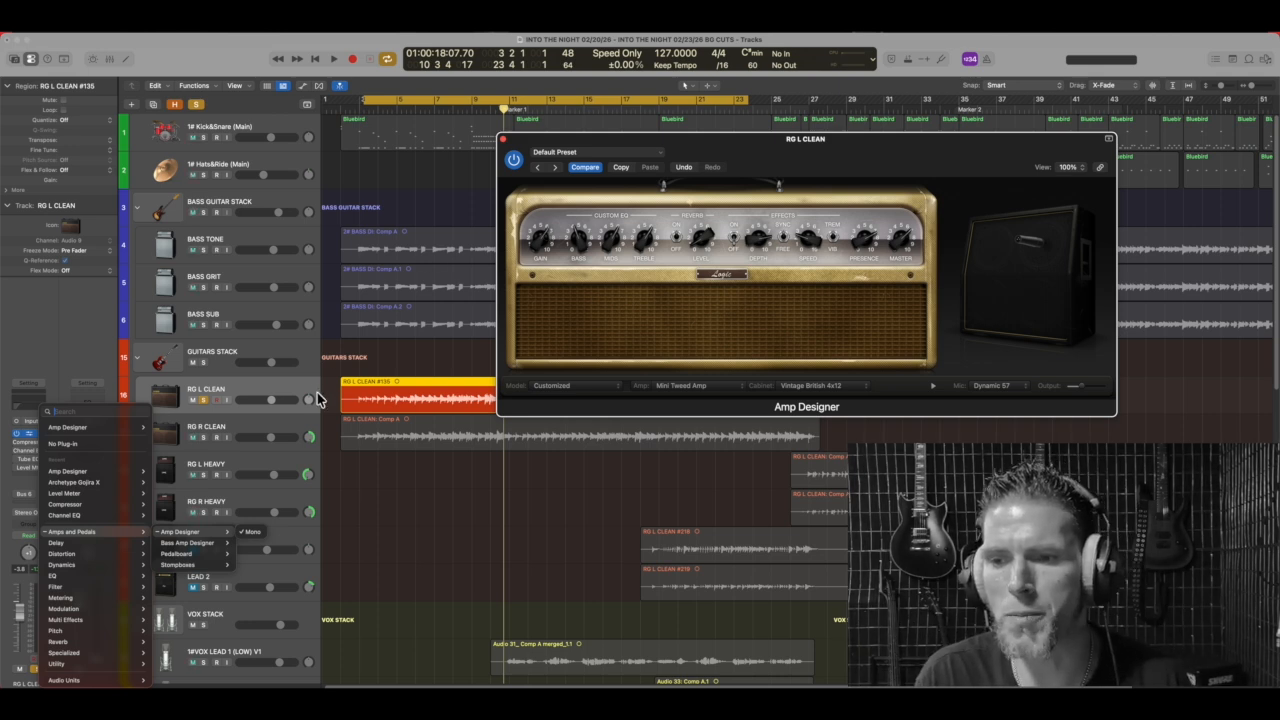
click(766, 165)
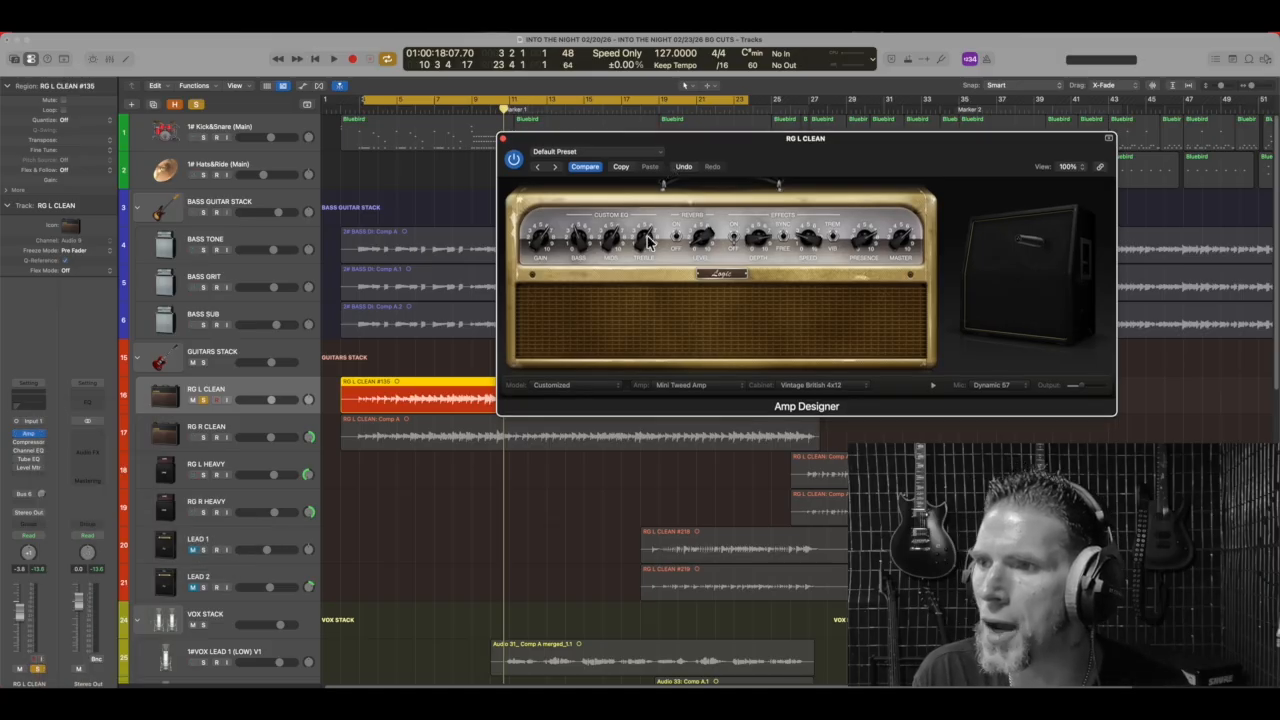
- Browse the 01 Clean presets in Amp Designer without loading one
click(655, 158)
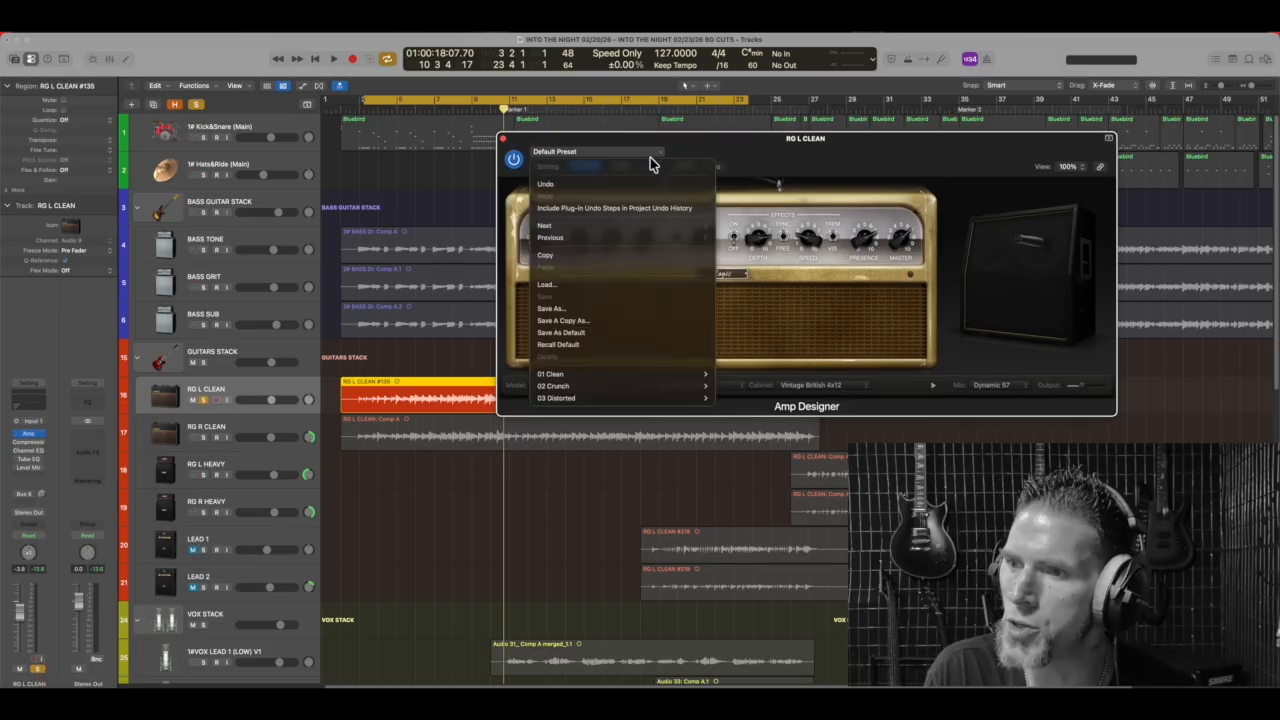
mouse_move(620, 373)
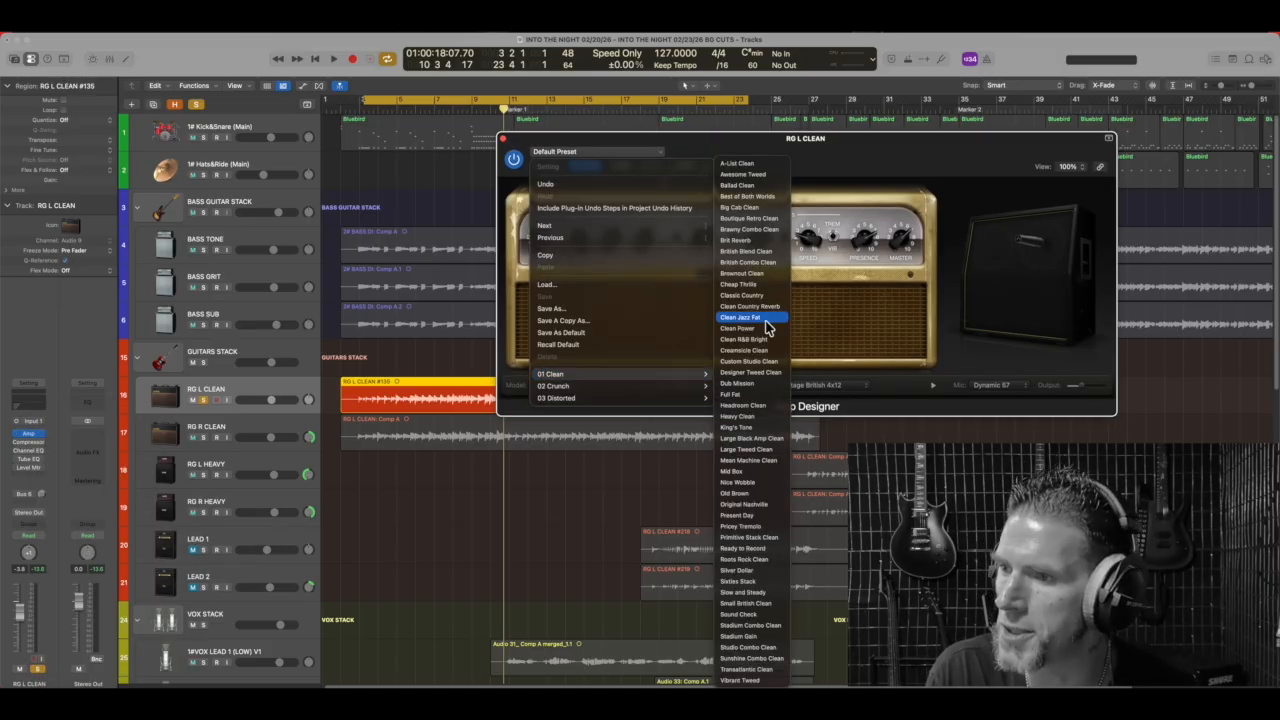
click(728, 162)
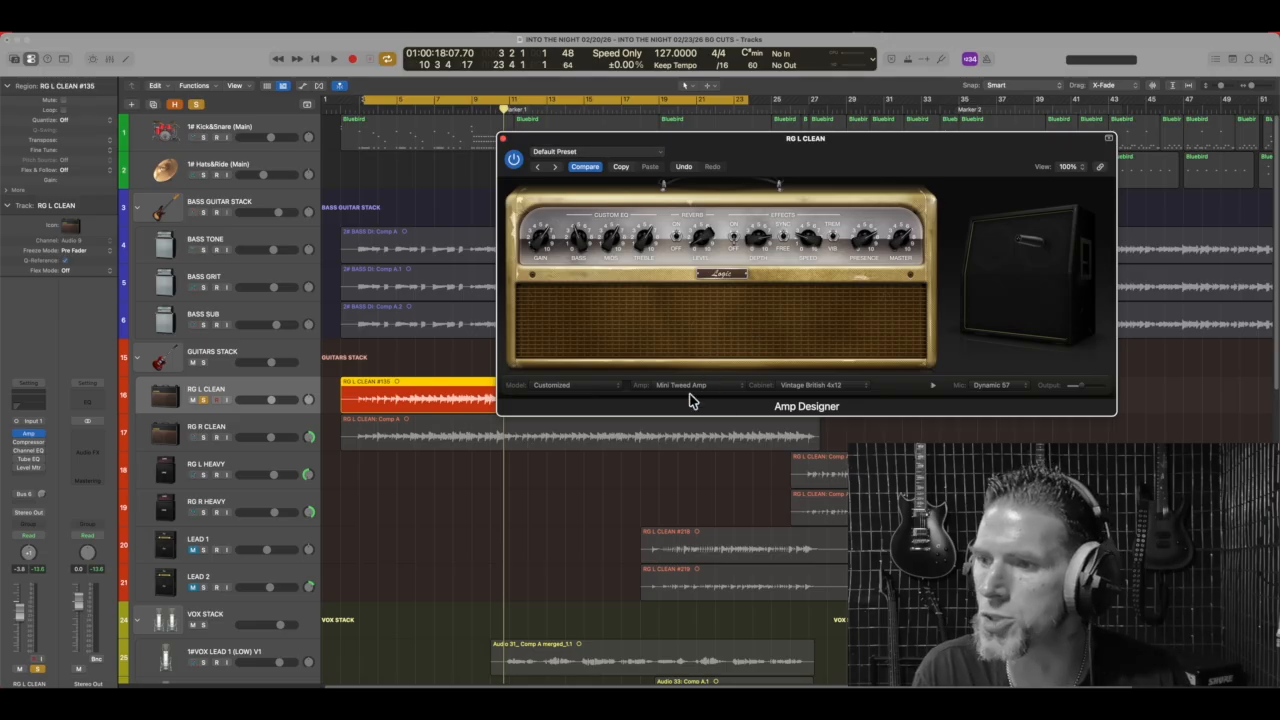
- View the available amp models and cabinet models in Amp Designer, keeping Mini Tweed Amp and Vintage British 4x12
click(741, 388)
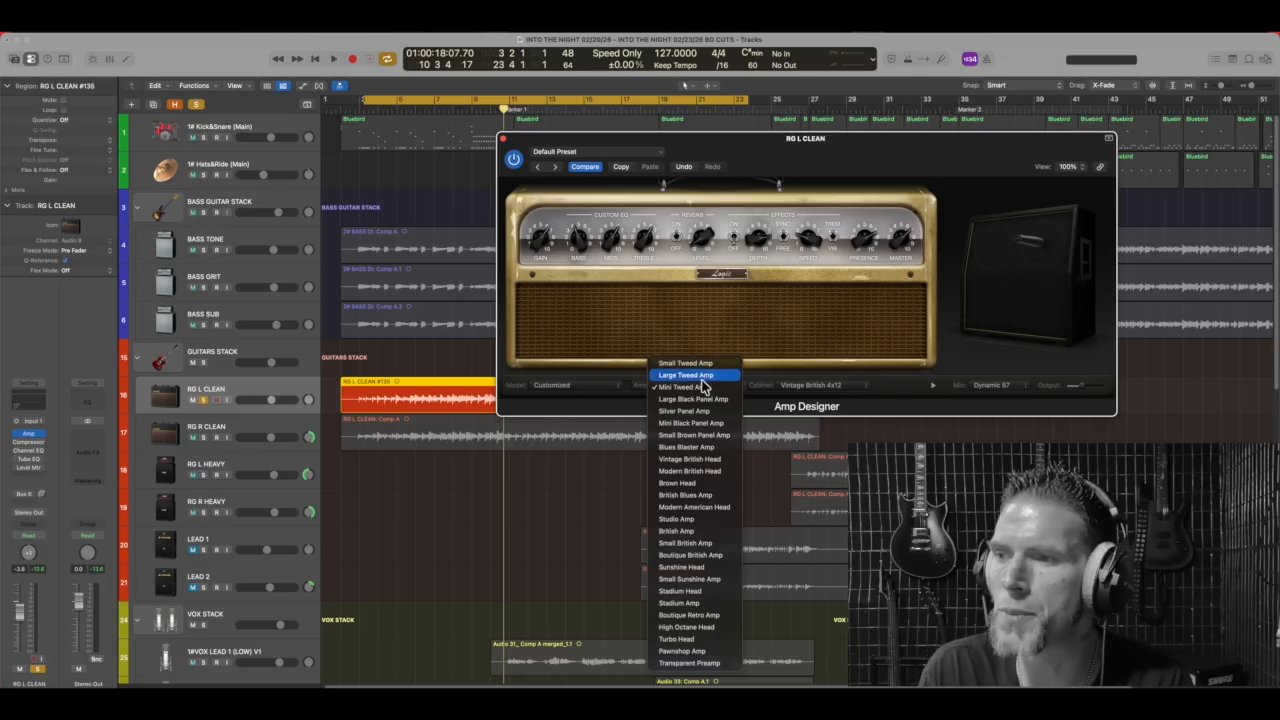
click(753, 311)
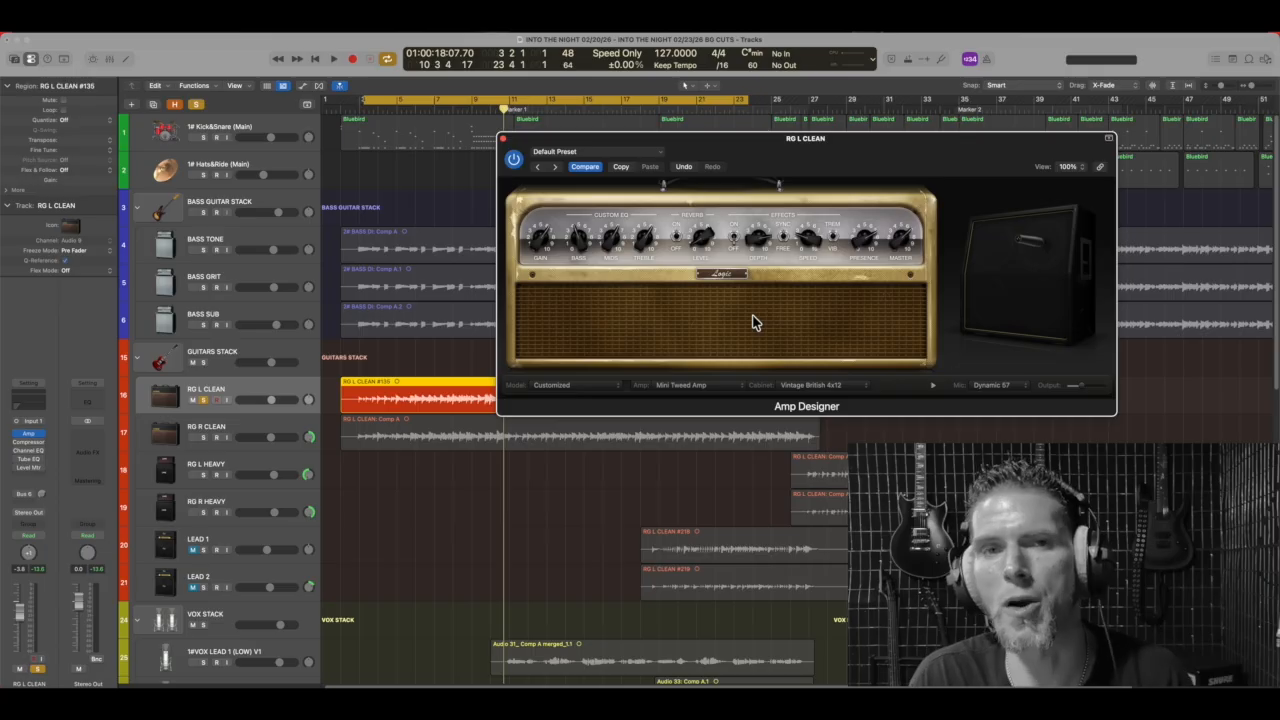
click(866, 386)
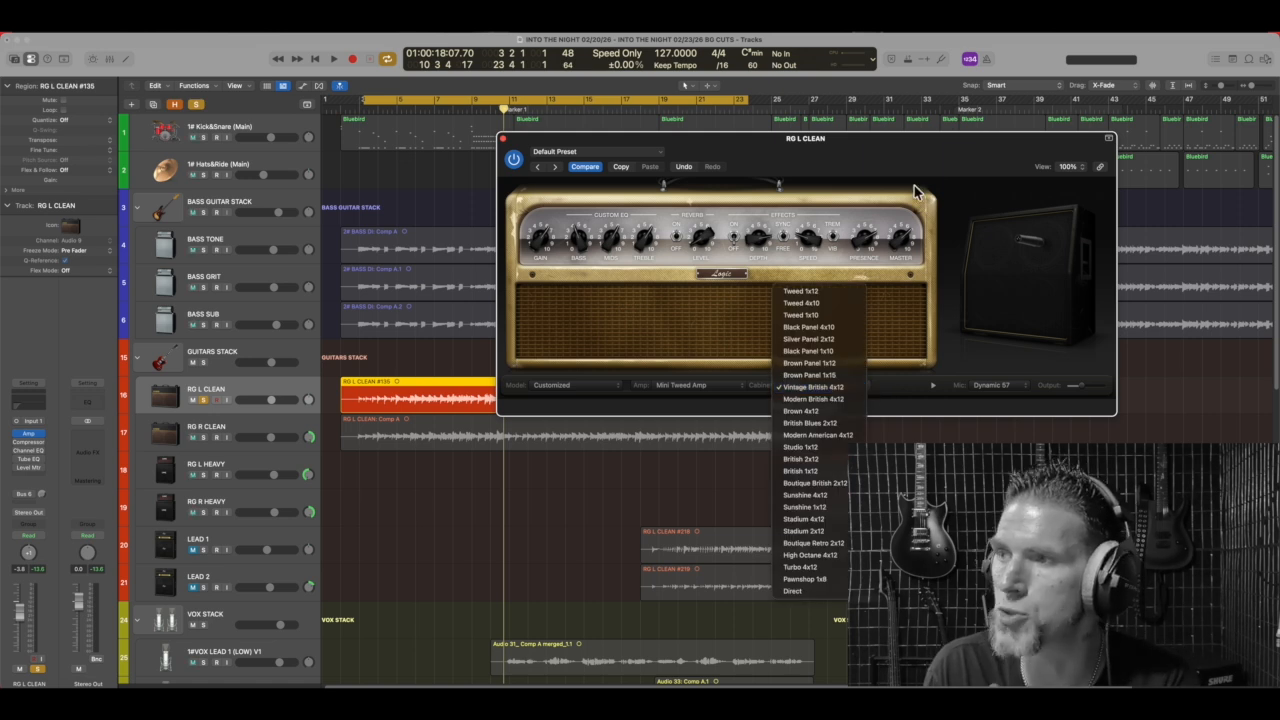
click(887, 172)
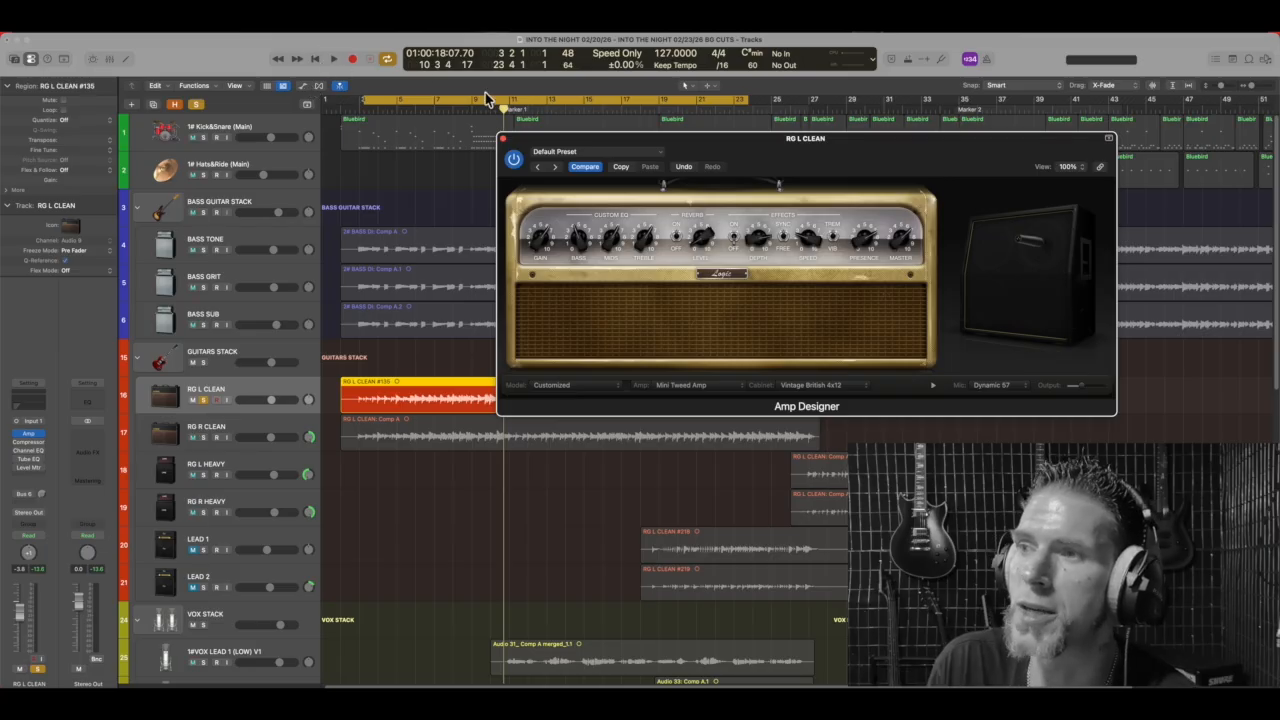
- Audition the amp's Vintage EQ type during playback, and return the EQ type to British Bright
click(643, 216)
click(629, 228)
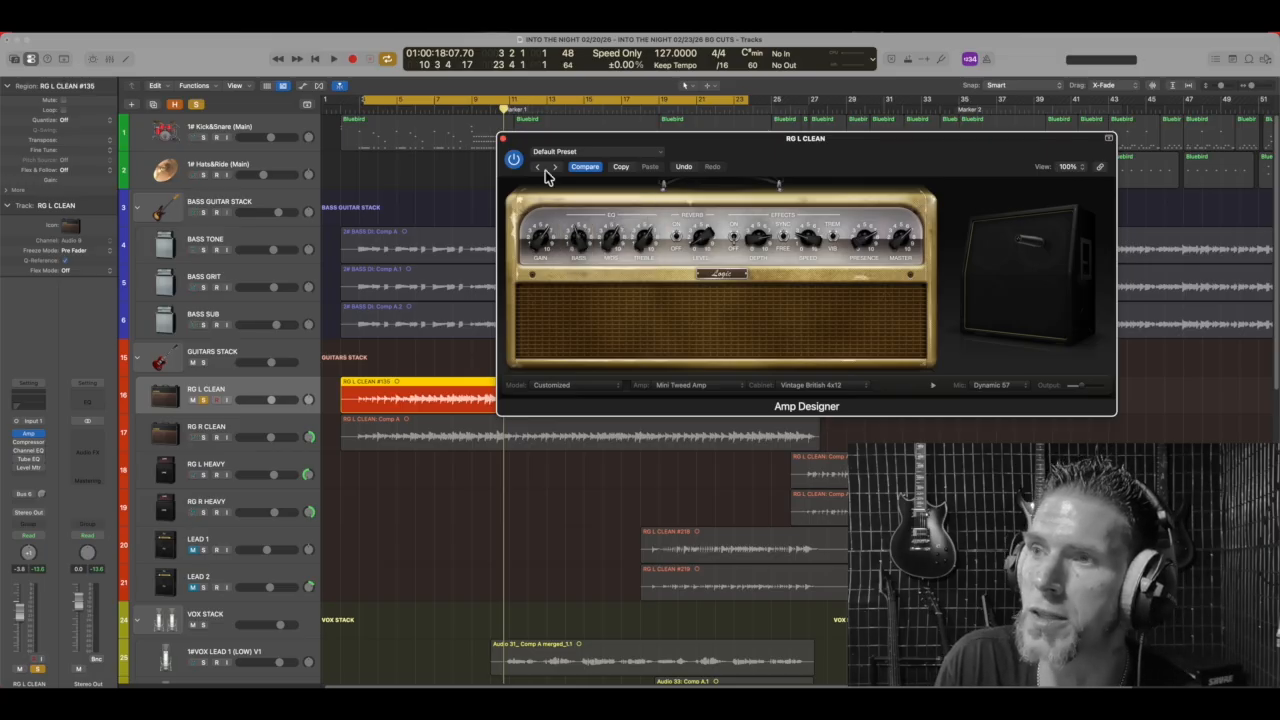
key(space)
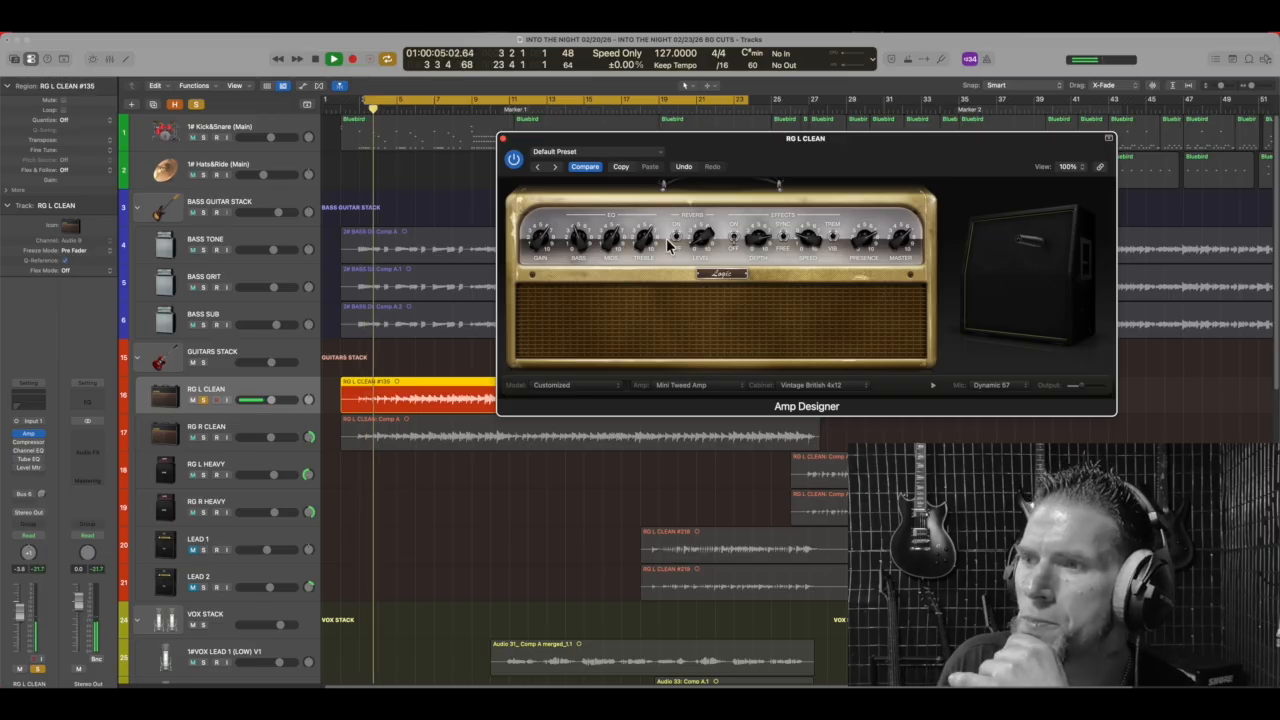
click(645, 213)
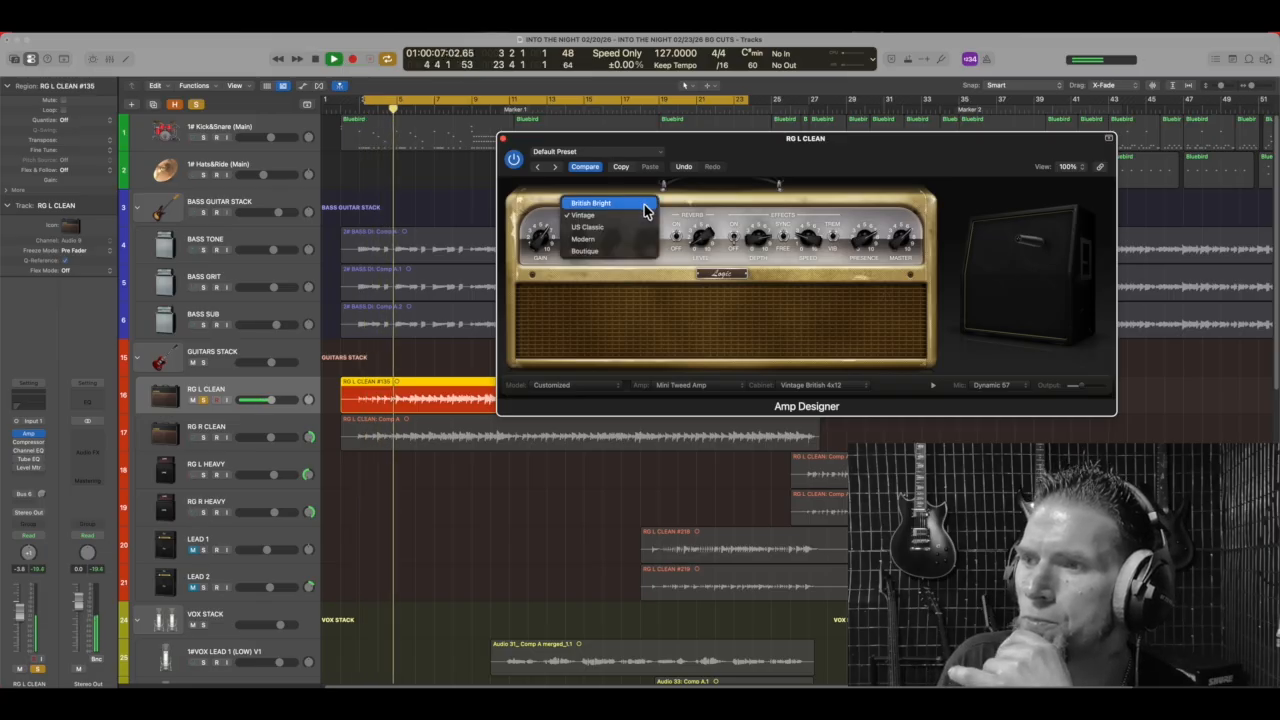
click(645, 208)
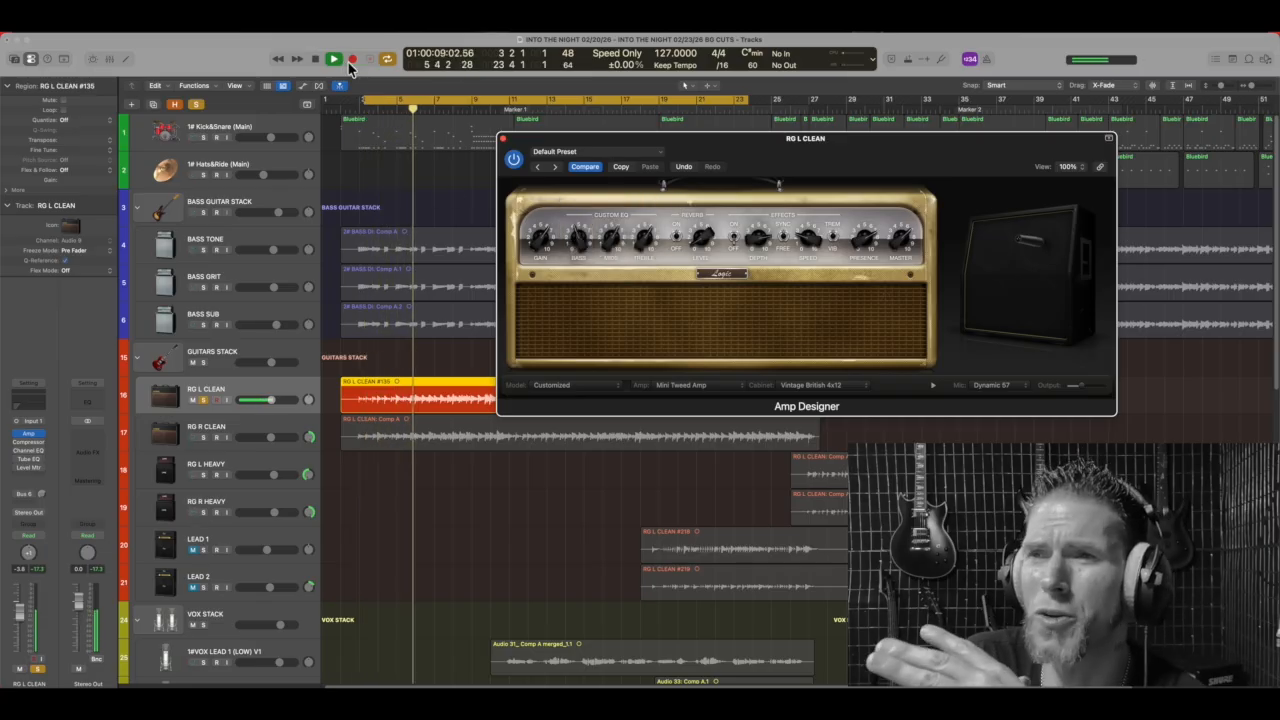
key(space)
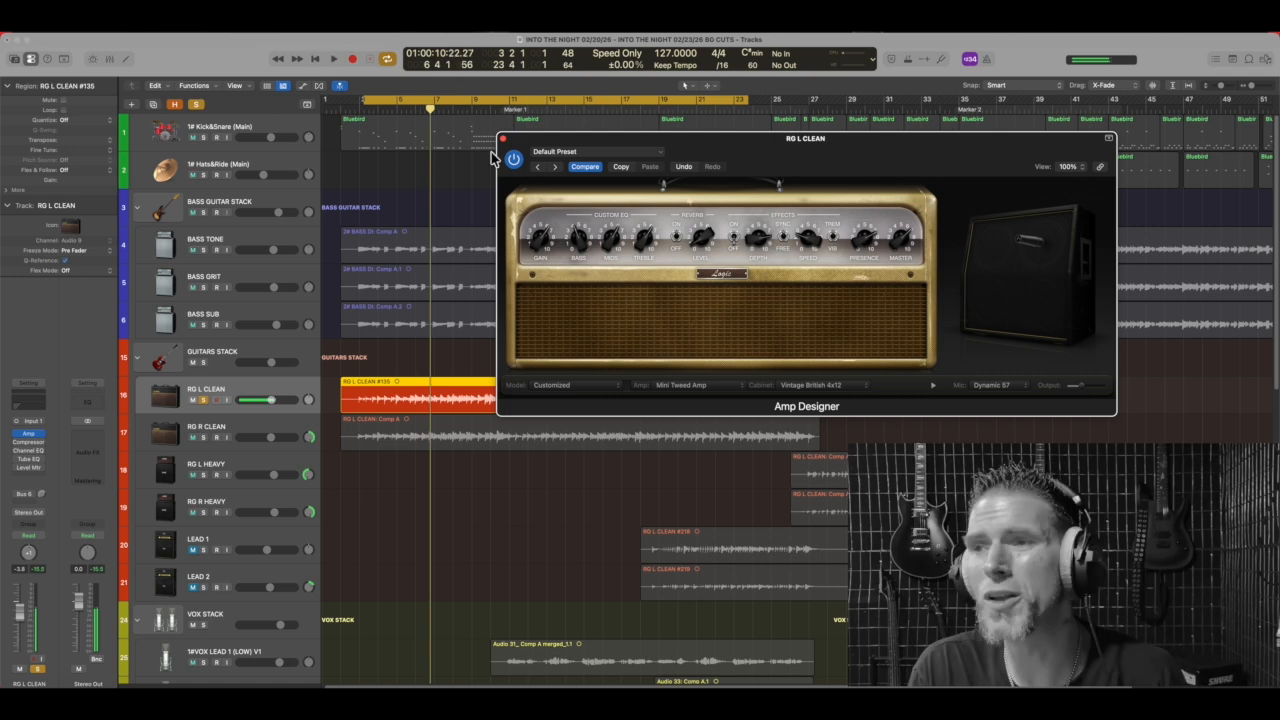
- View the EQ types and the reverb types offered by the amp without changing them
click(645, 217)
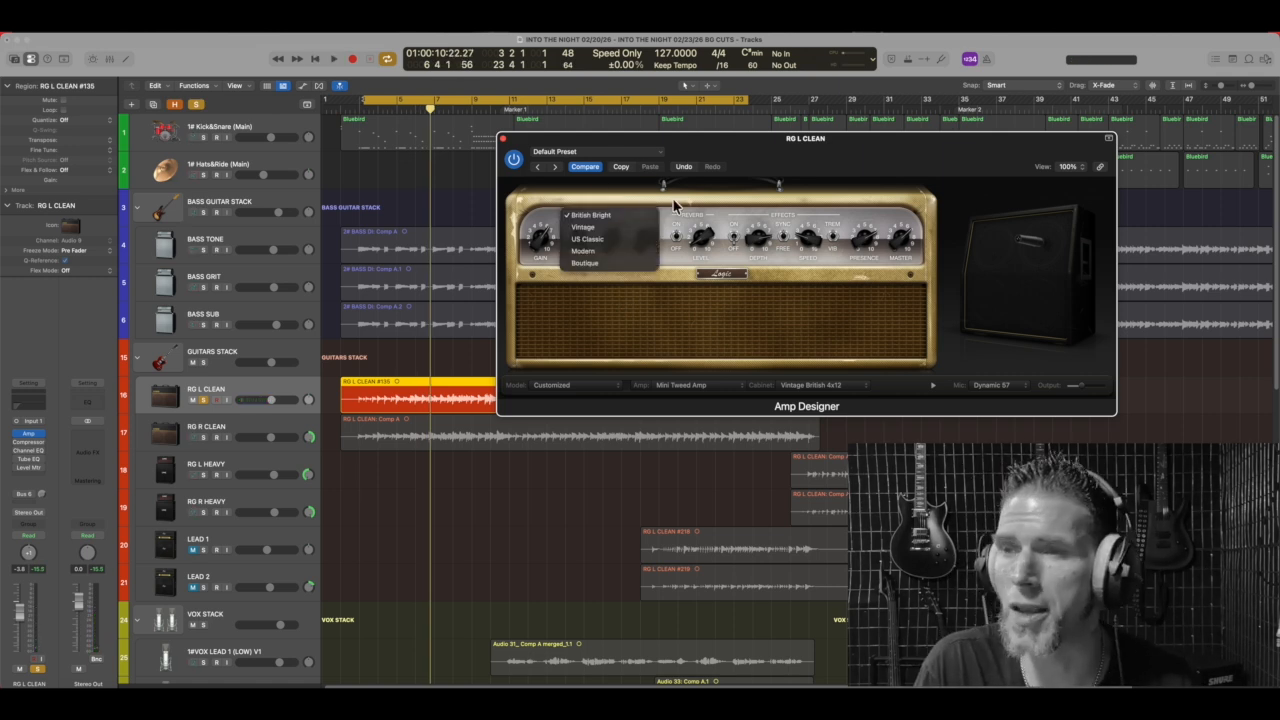
click(674, 205)
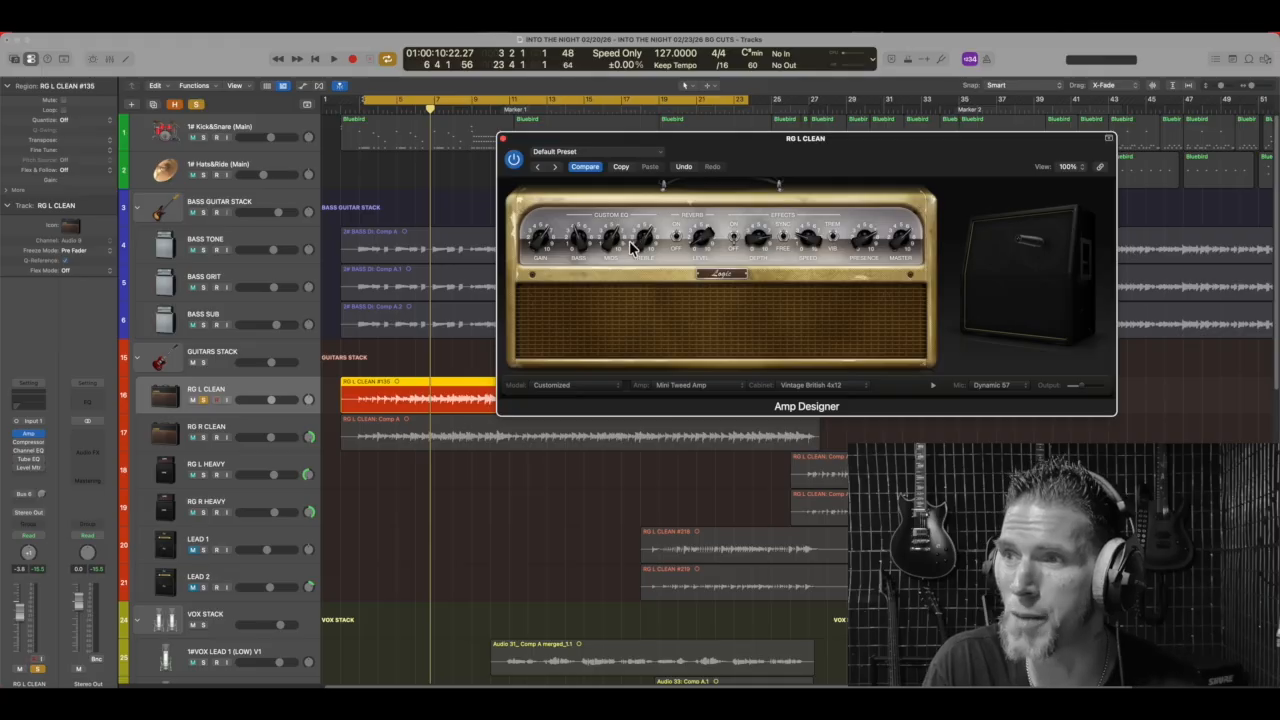
click(712, 222)
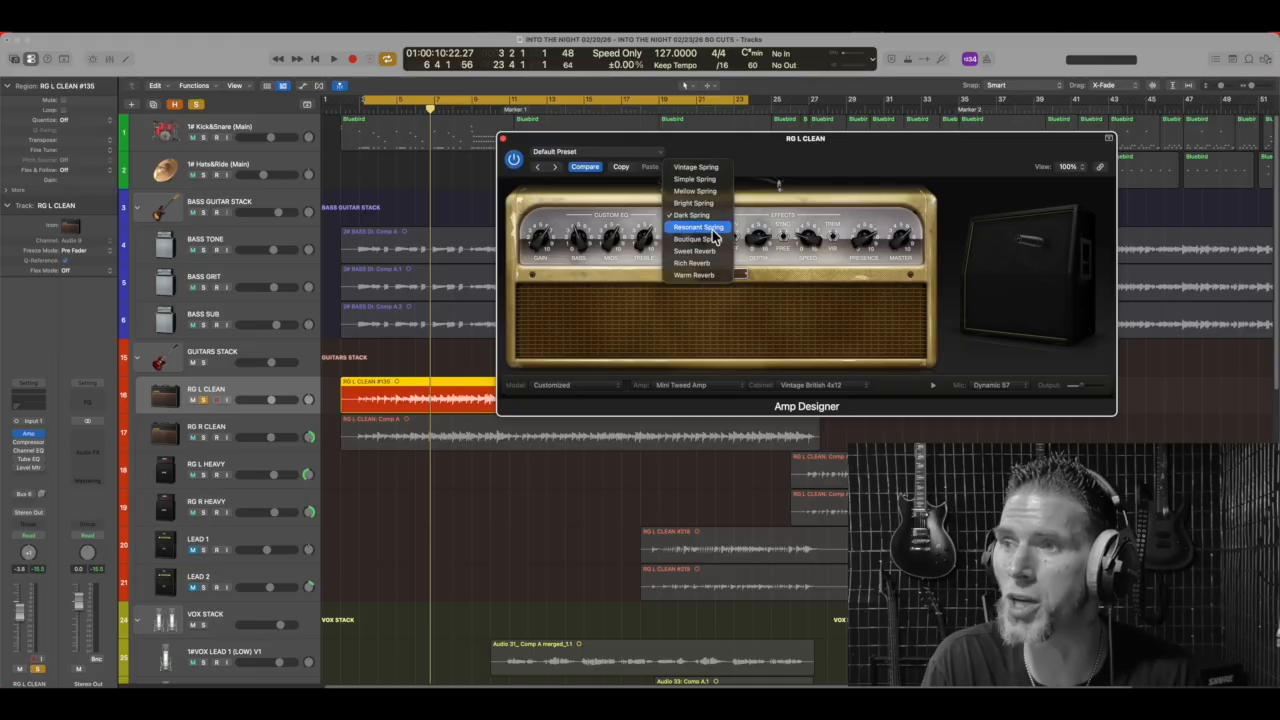
click(761, 165)
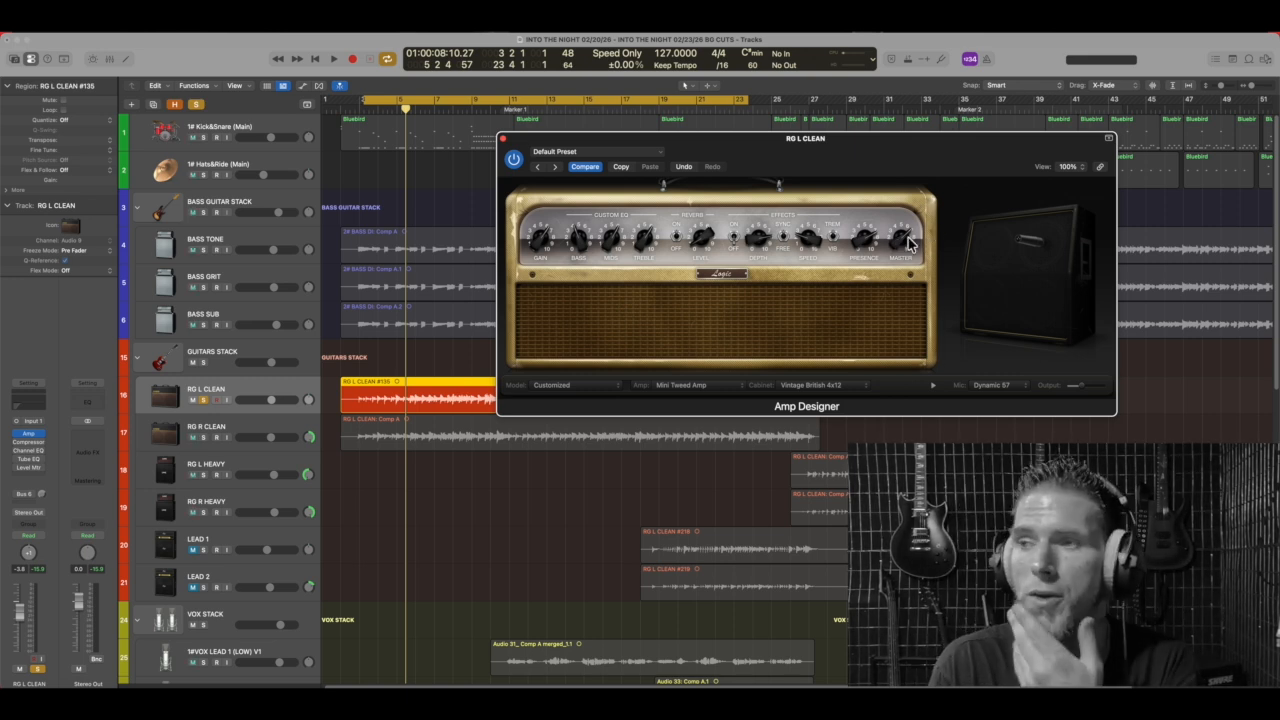
- View the microphone models and the mic placement in front of the cabinet, keeping Dynamic 57
mouse_move(1088, 252)
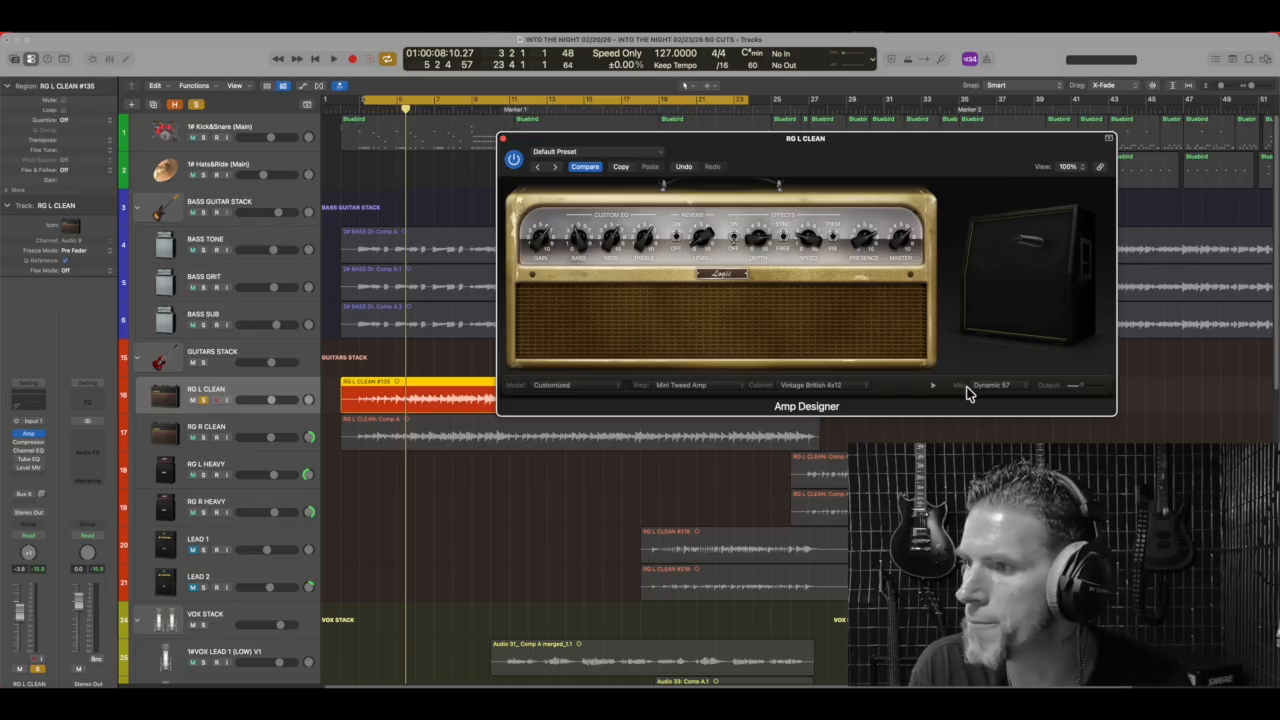
click(1028, 389)
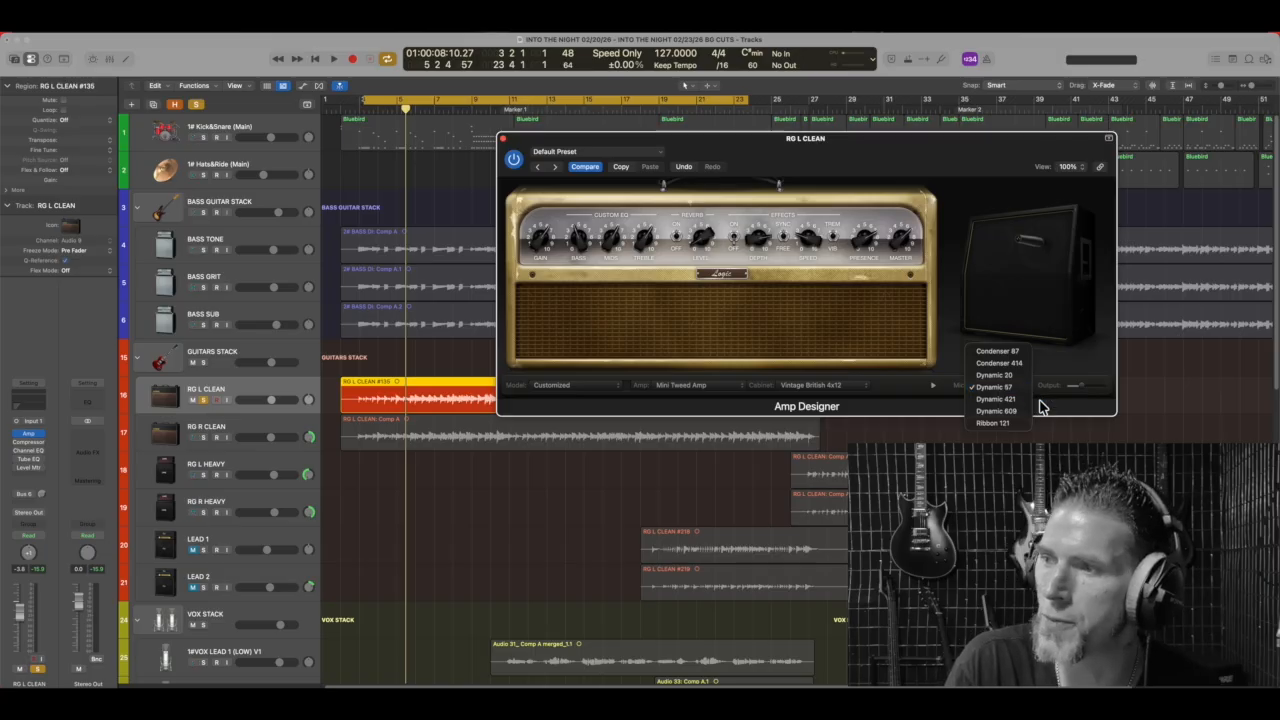
click(943, 382)
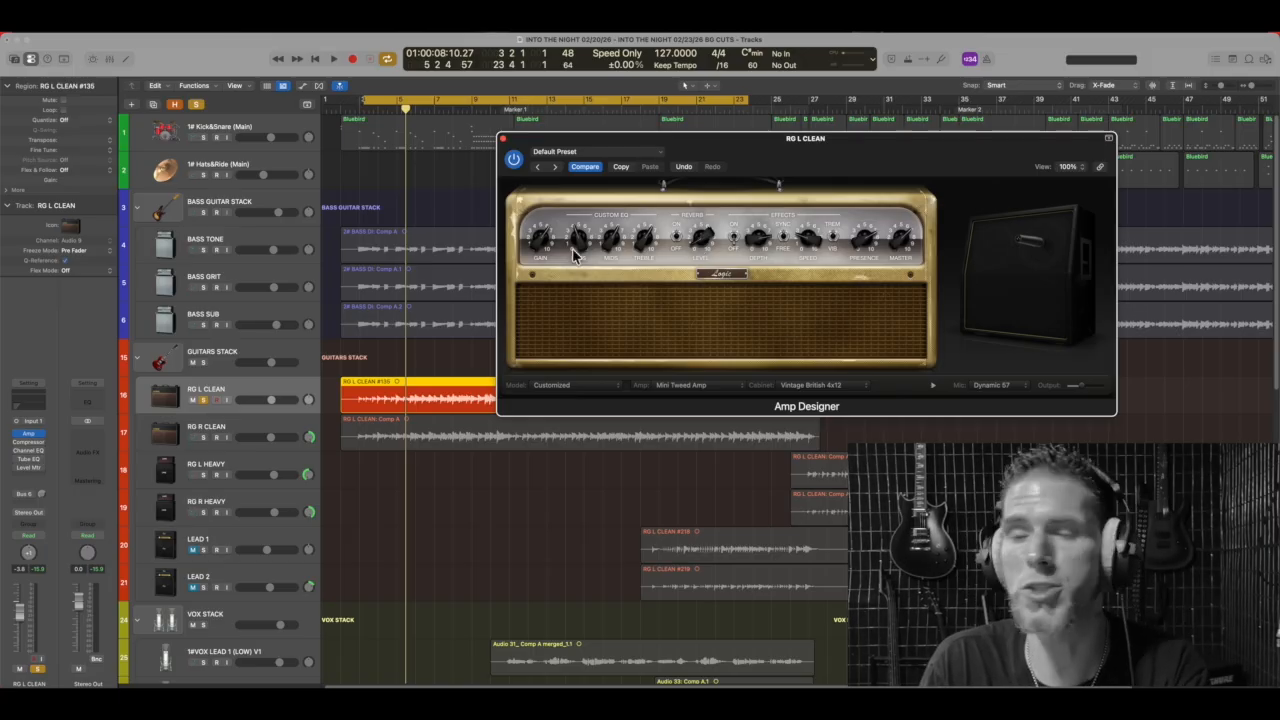
mouse_move(1020, 289)
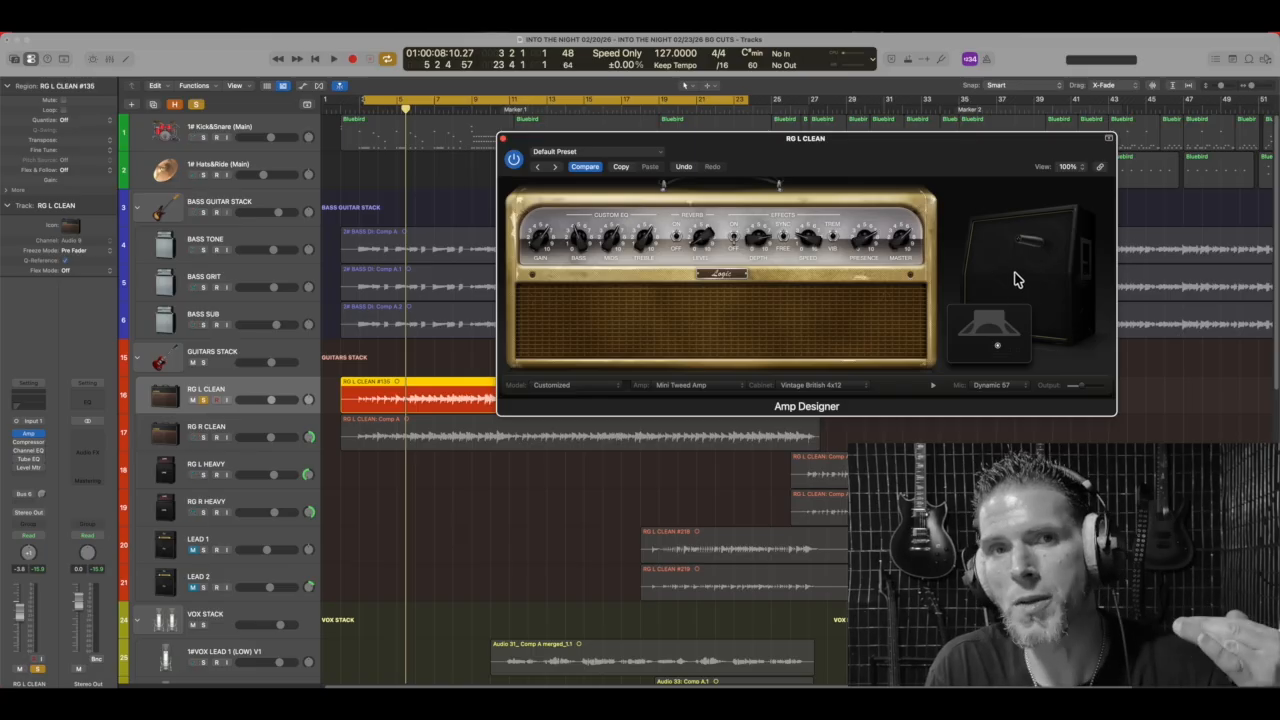
- Enable the Level Meter plug-in on the RG L CLEAN channel and look at the amp's output control
click(37, 467)
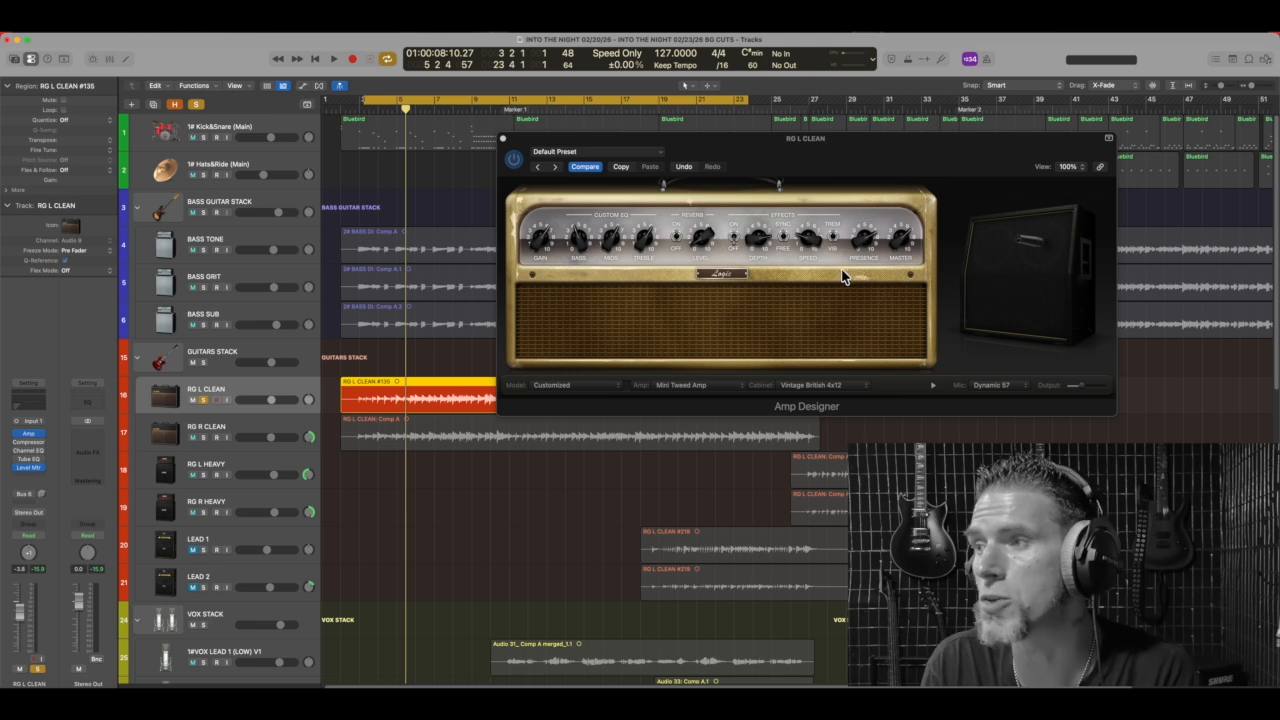
mouse_move(1060, 300)
mouse_move(1077, 386)
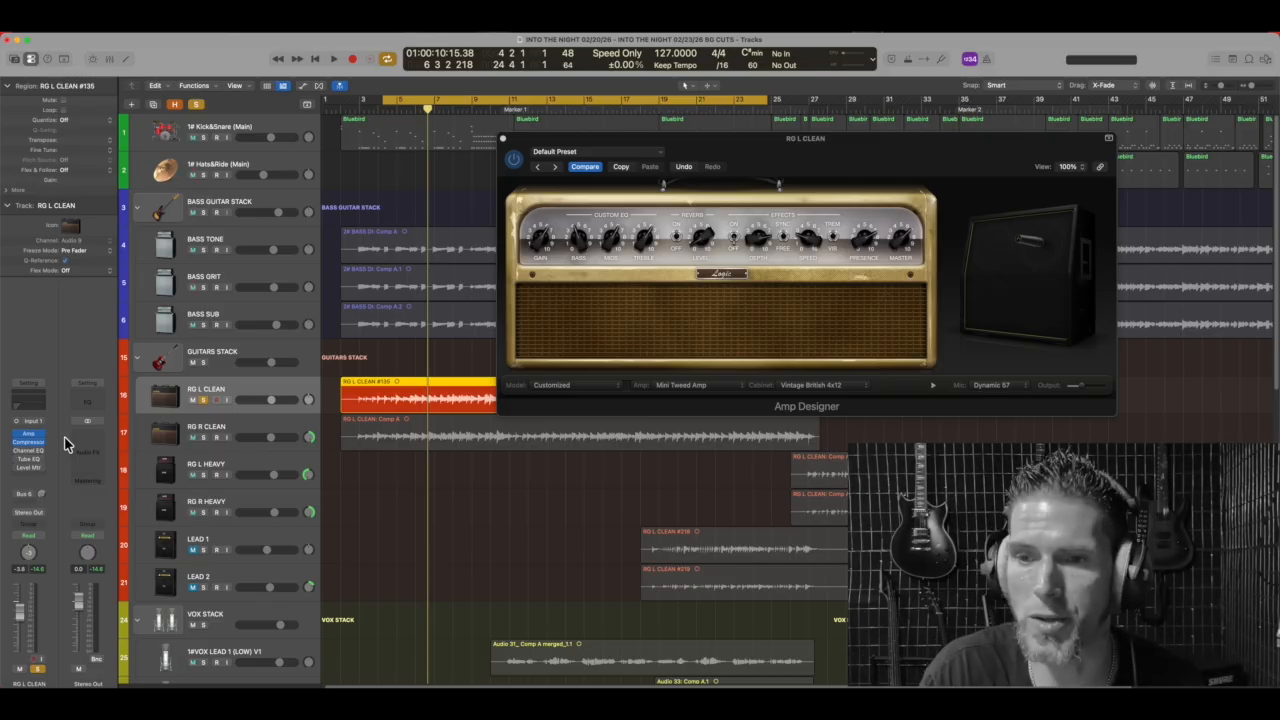
- View the Dynamics plug-ins for the second insert slot of RG L CLEAN, and open its Compressor to examine the controls
click(40, 453)
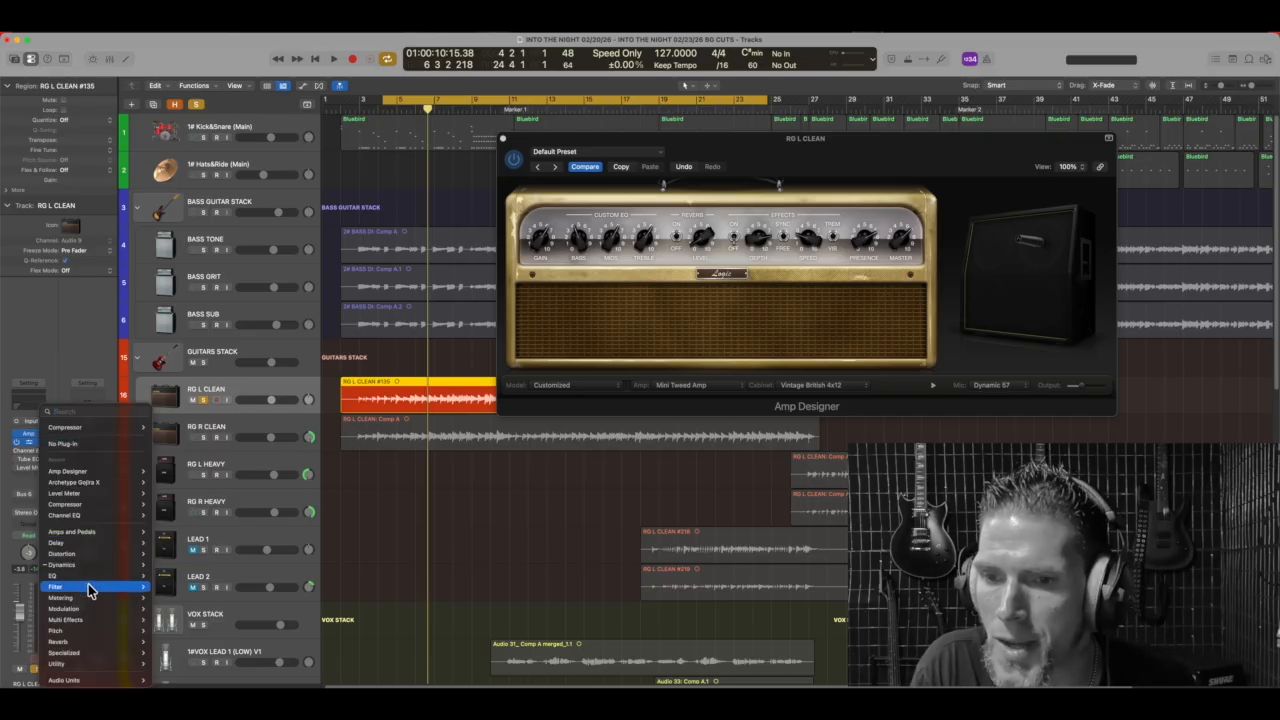
mouse_move(86, 566)
mouse_move(184, 578)
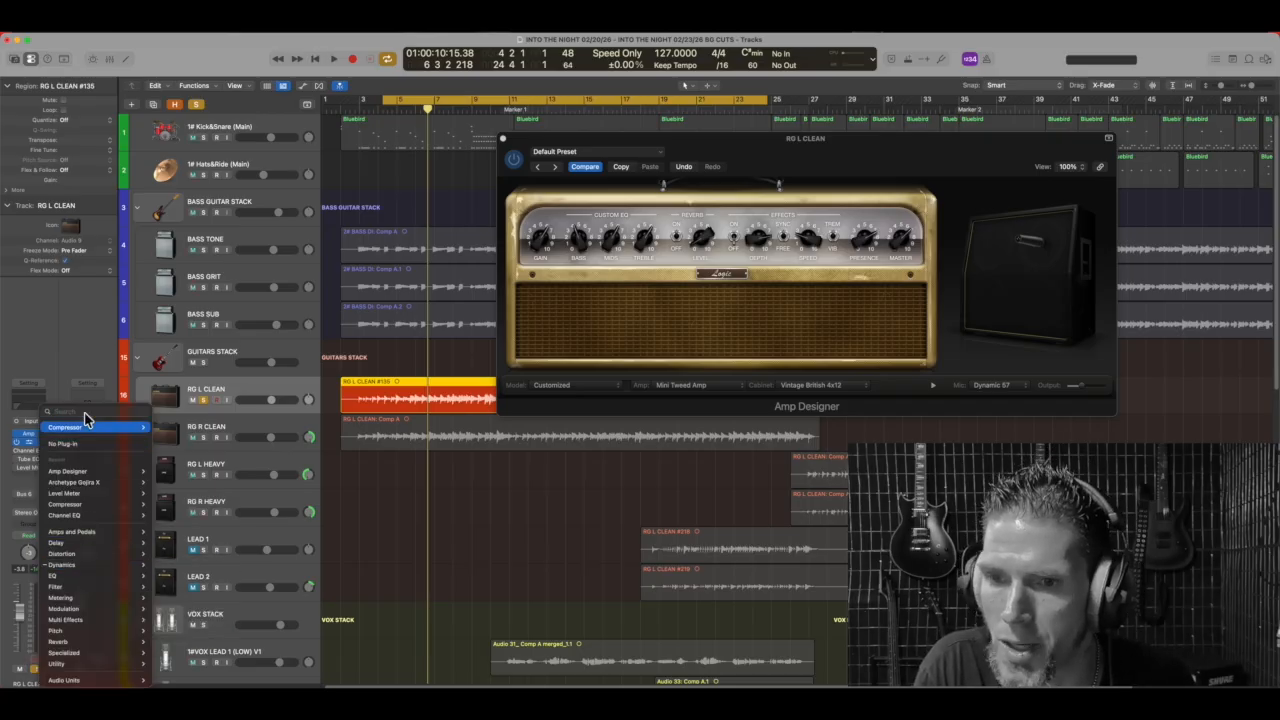
click(82, 361)
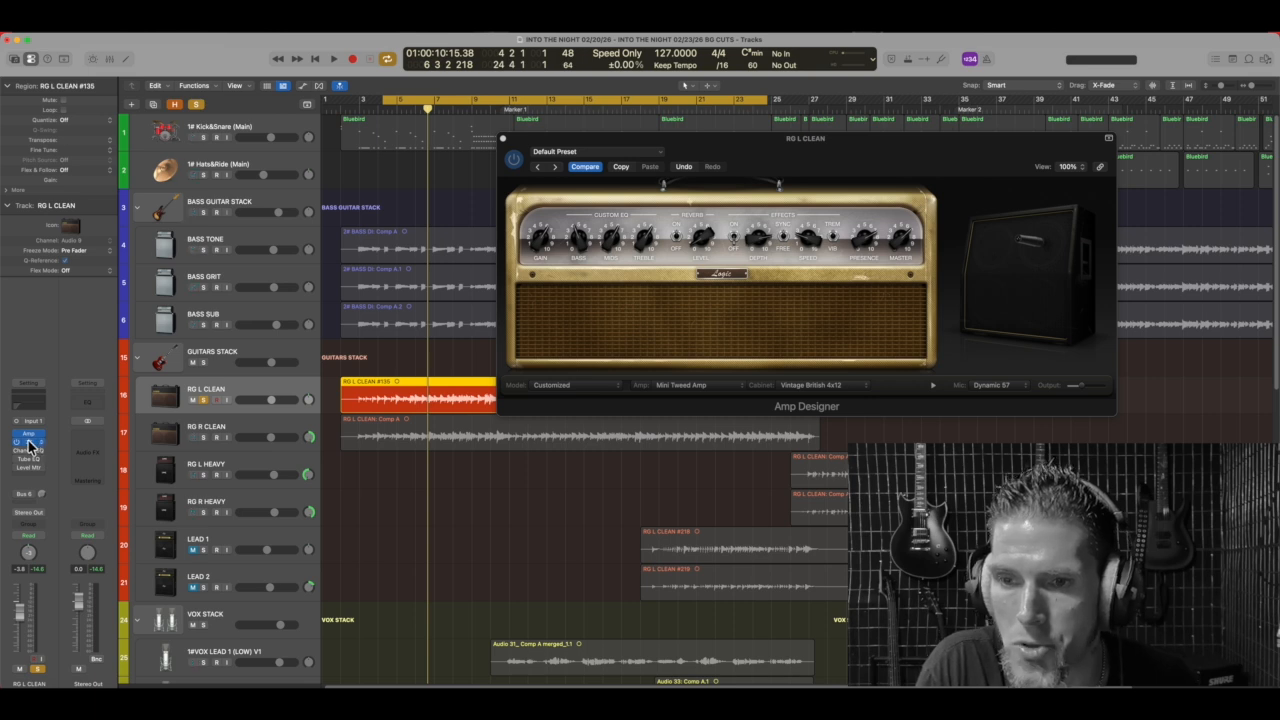
click(28, 444)
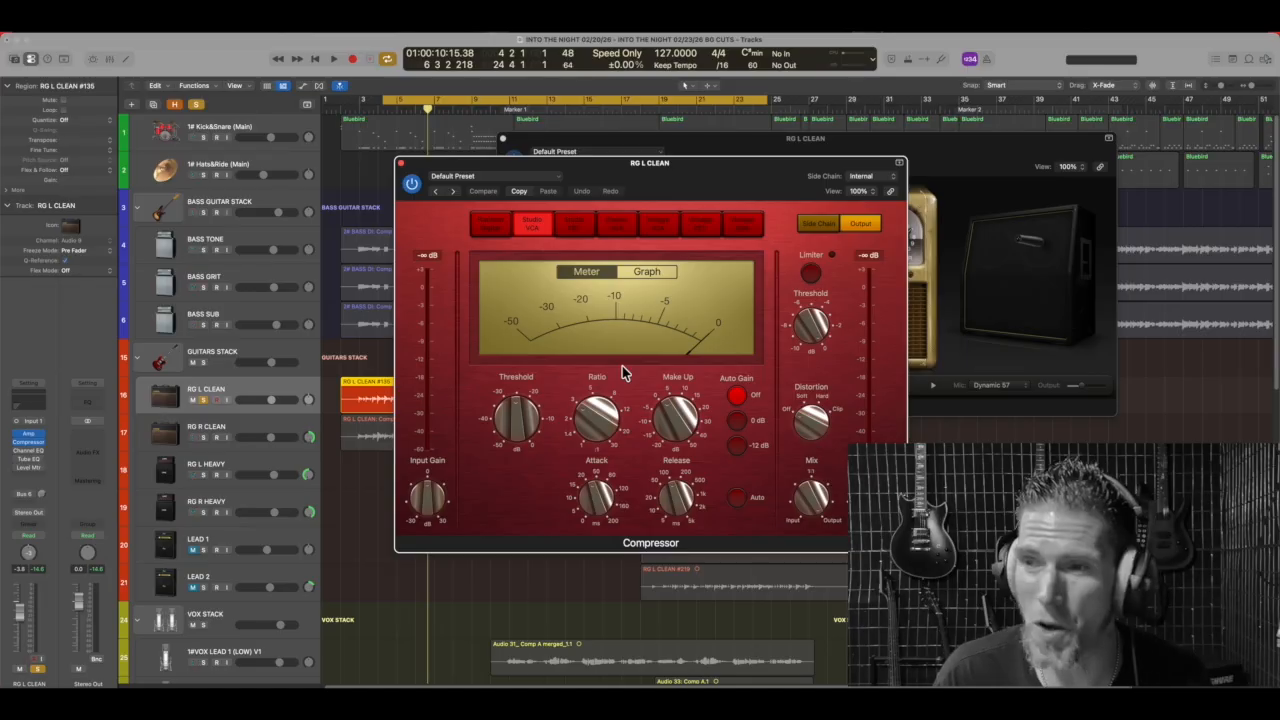
mouse_move(672, 487)
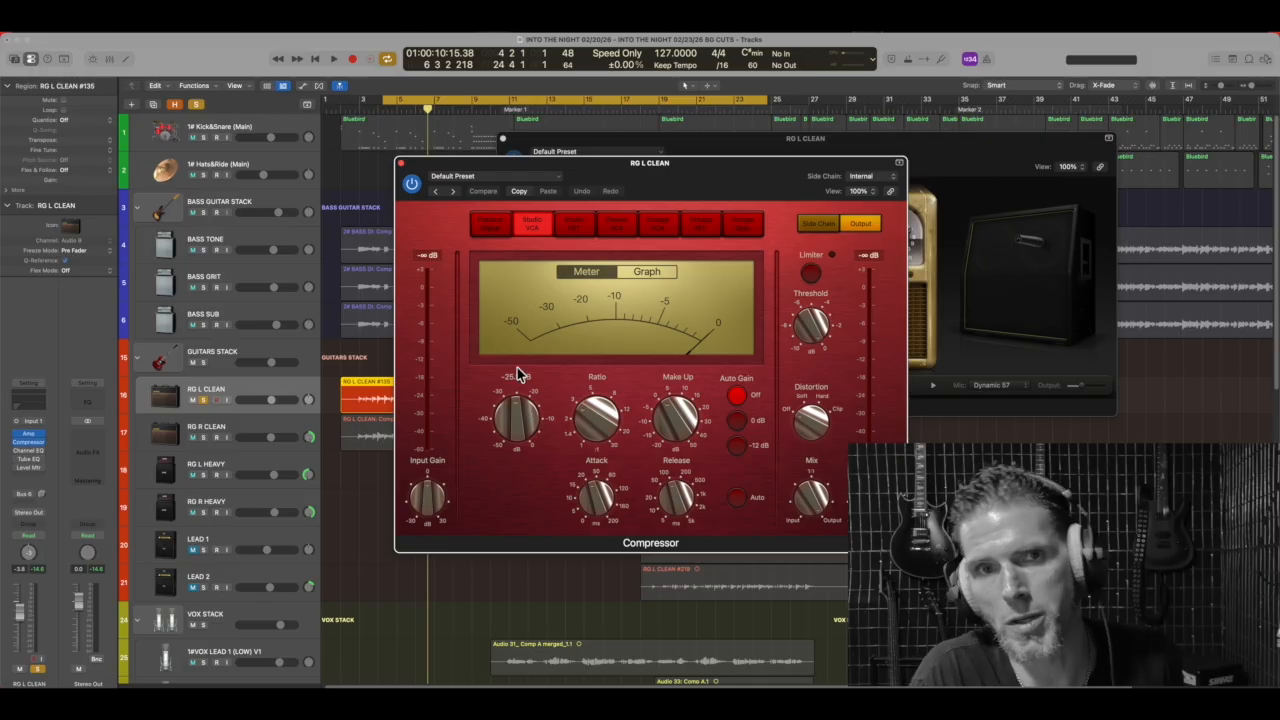
- Play the soloed RG L CLEAN track to listen to the effect of its Compressor
click(335, 60)
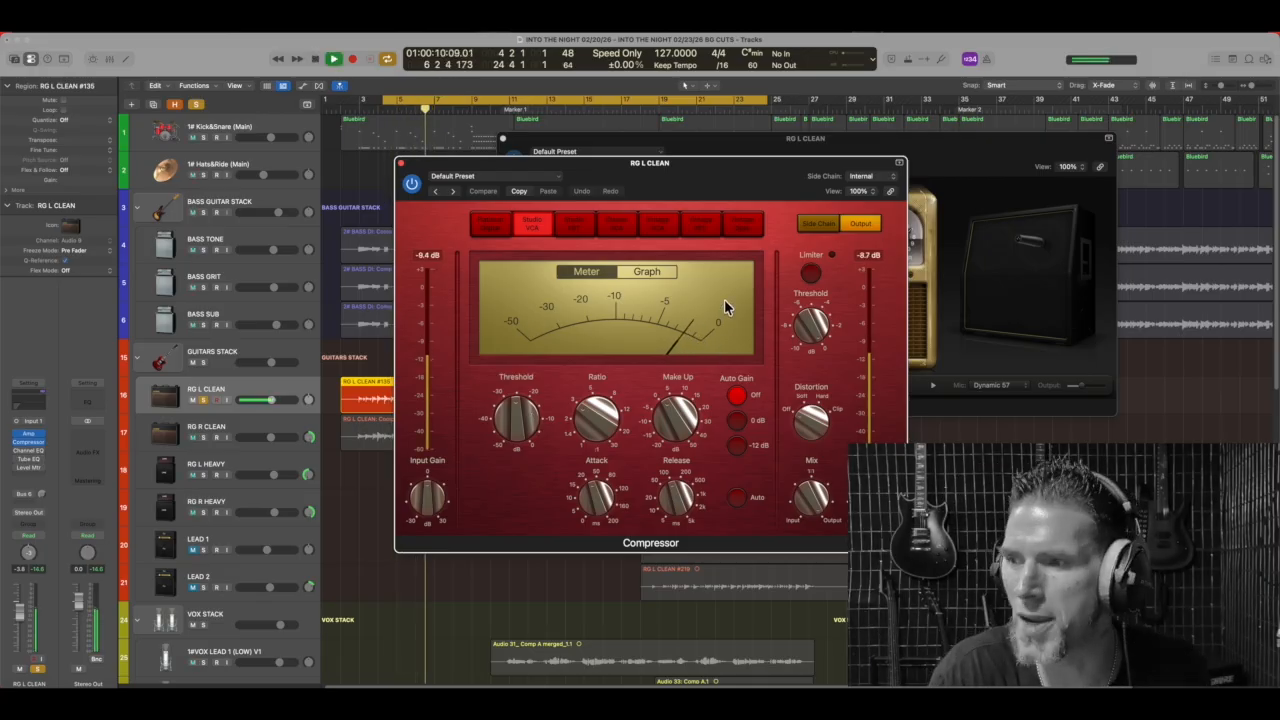
click(316, 61)
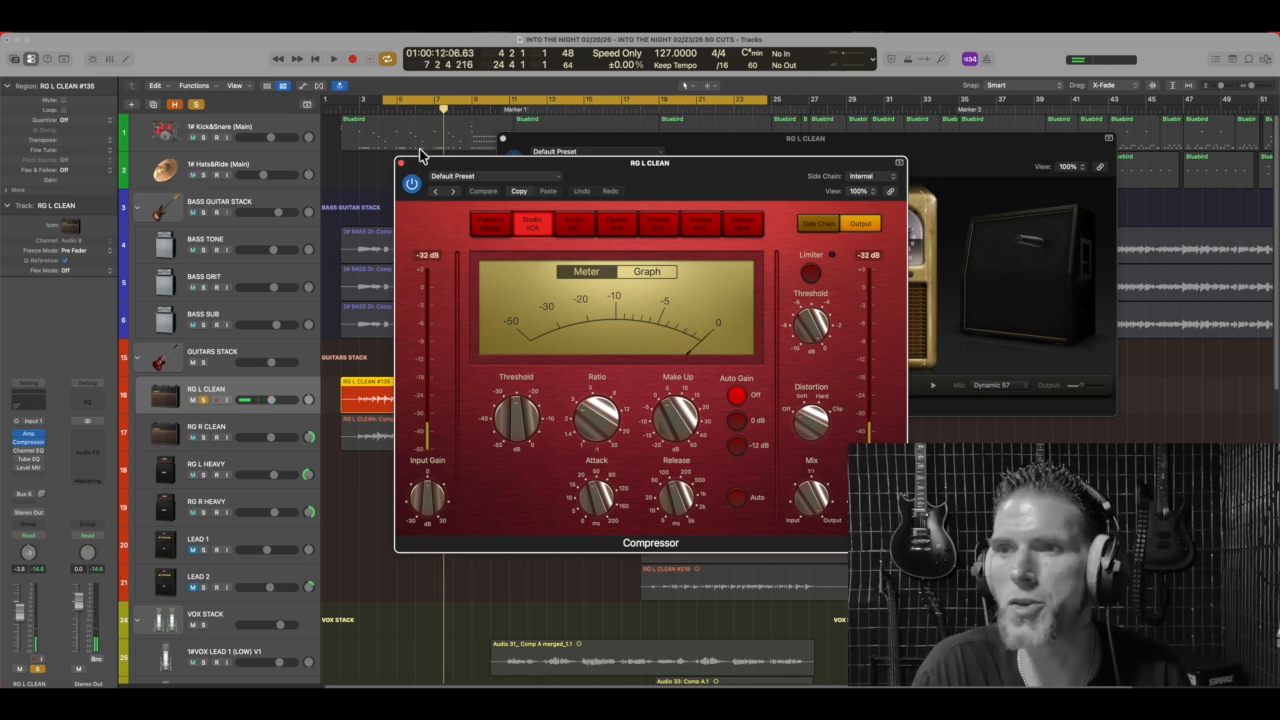
click(334, 60)
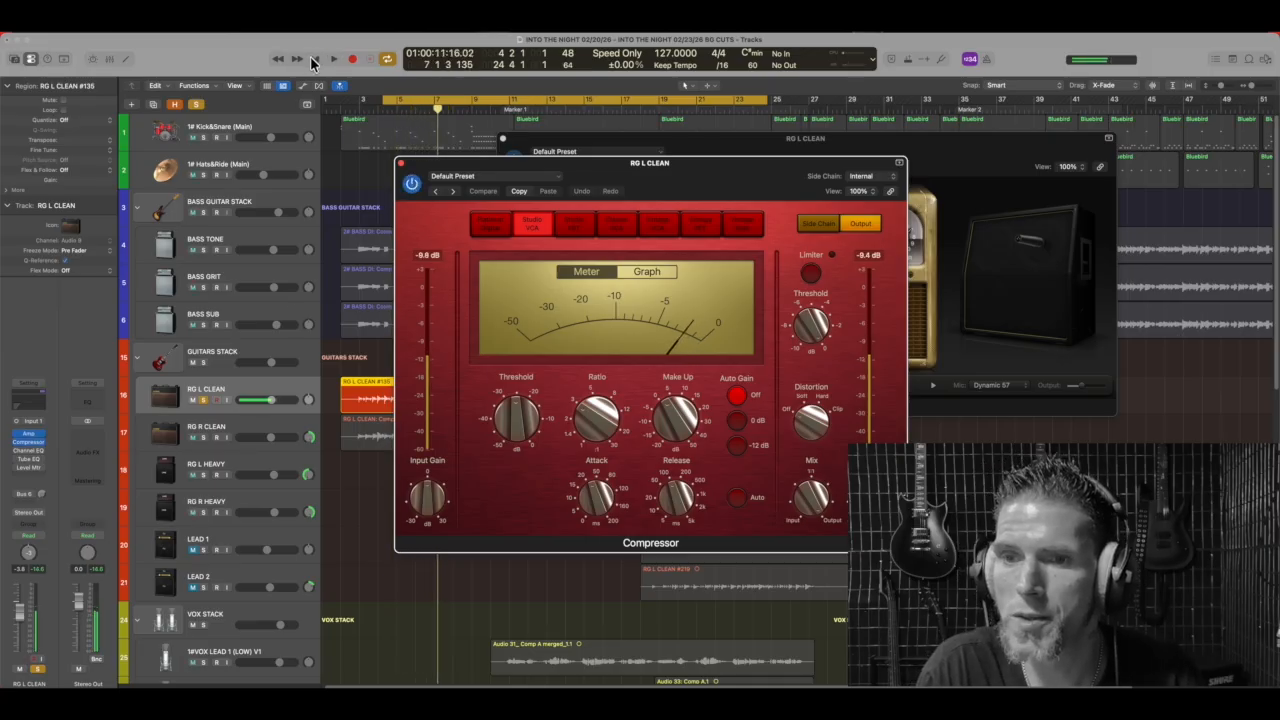
- Enable the Channel EQ on RG L CLEAN, examine its low-cut curve, and close its window
click(40, 462)
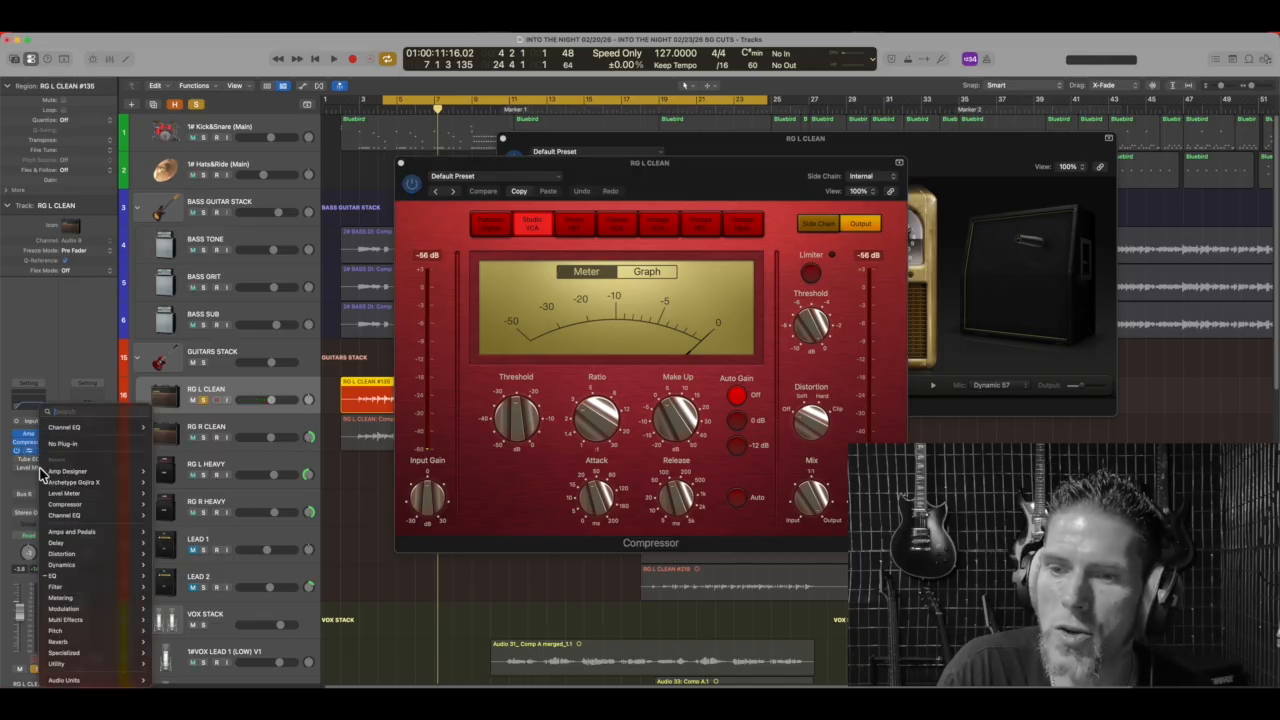
click(80, 428)
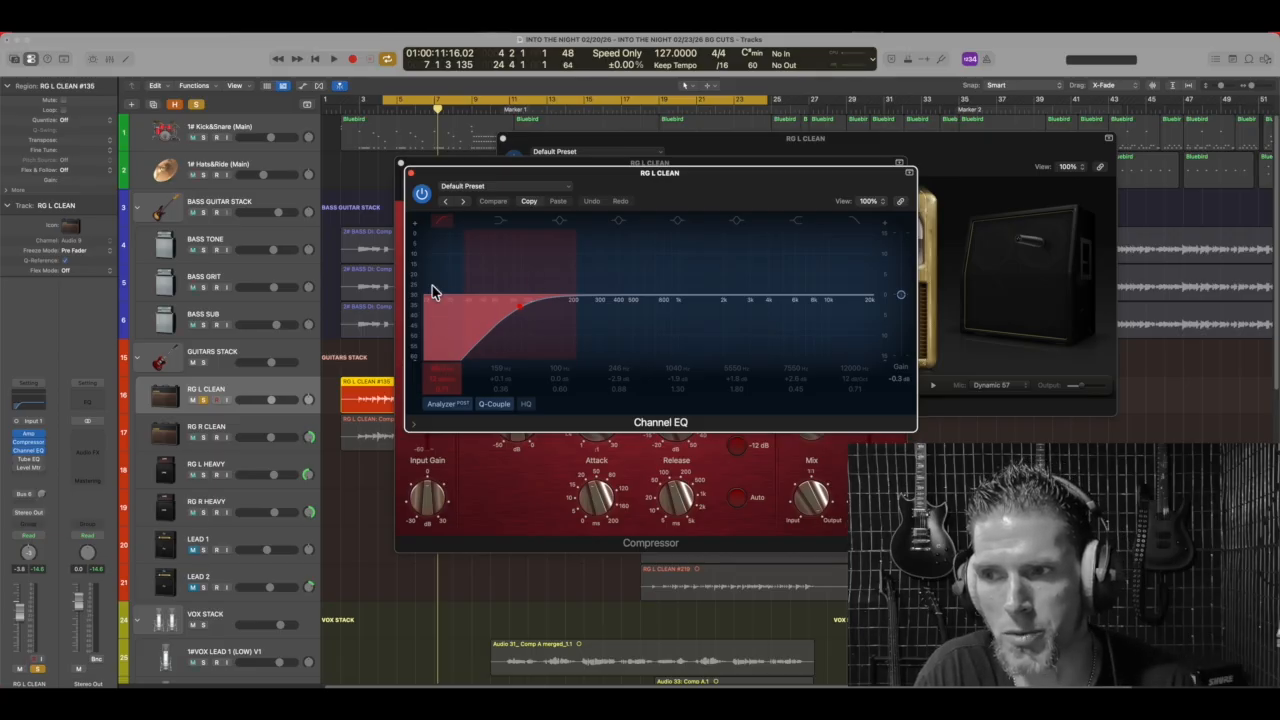
click(406, 169)
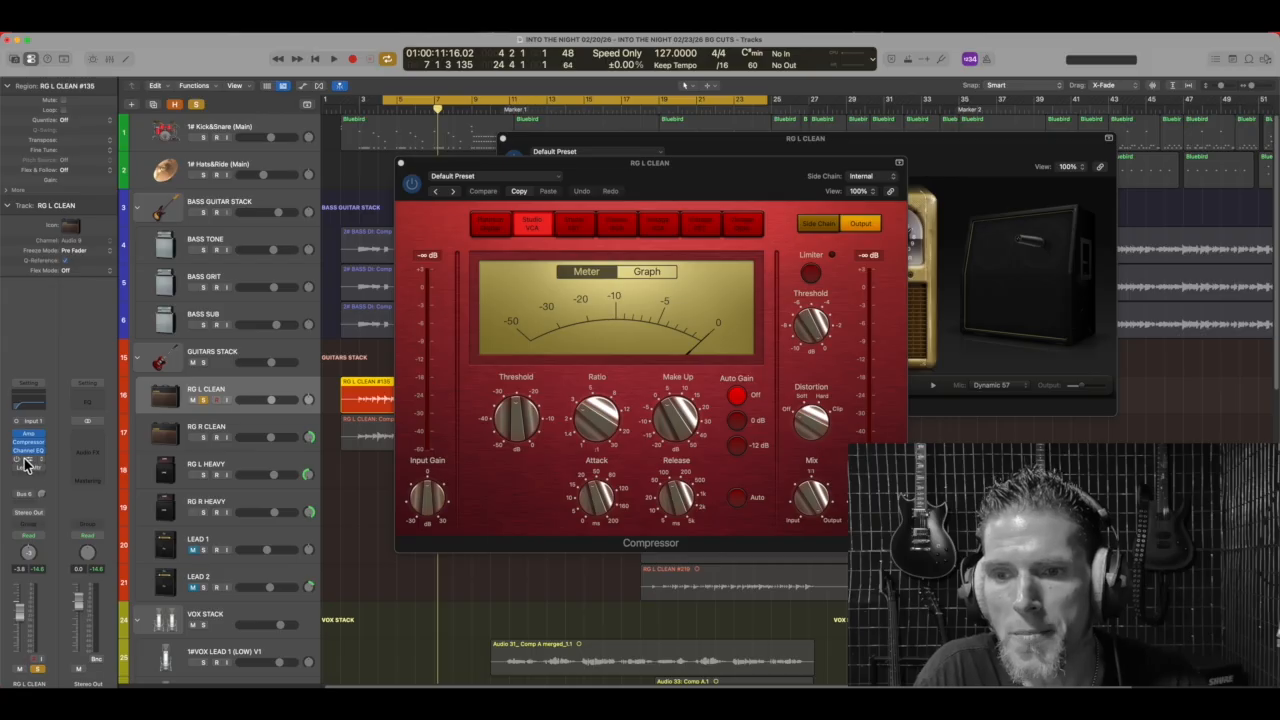
- View the Vintage EQ Collection for the fourth insert slot of RG L CLEAN and enable its Vintage Tube EQ
click(43, 462)
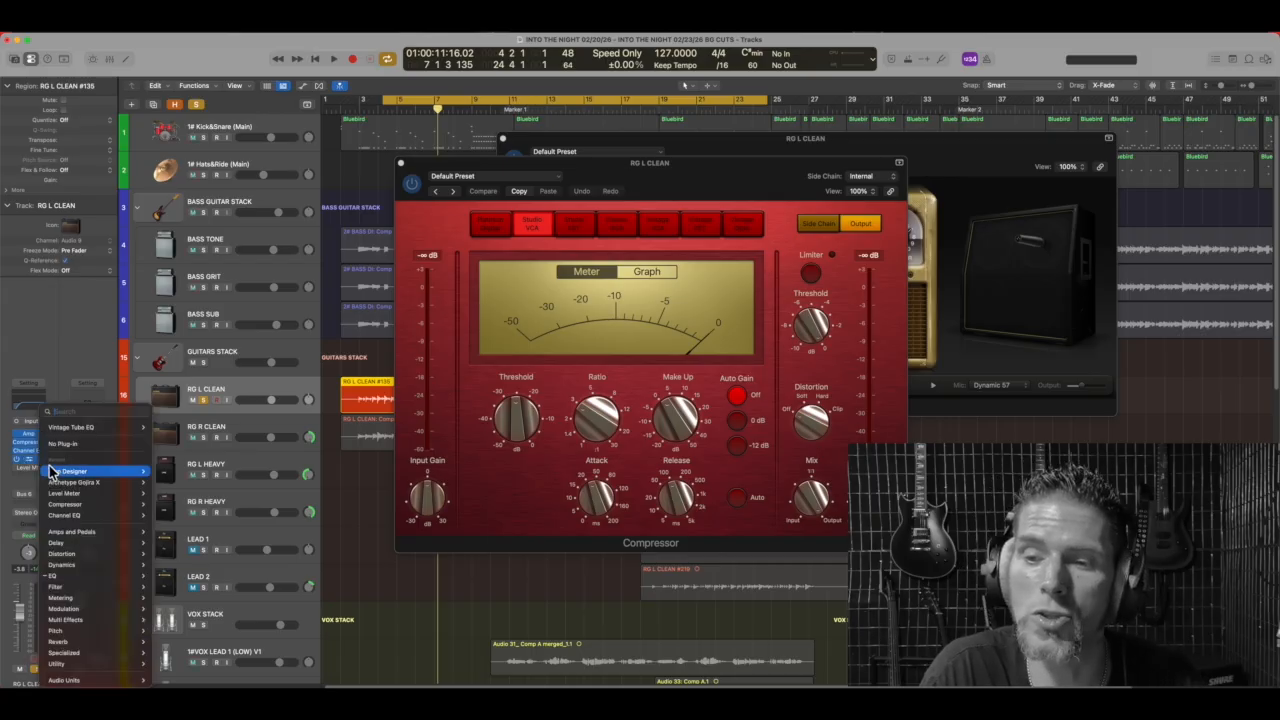
mouse_move(81, 579)
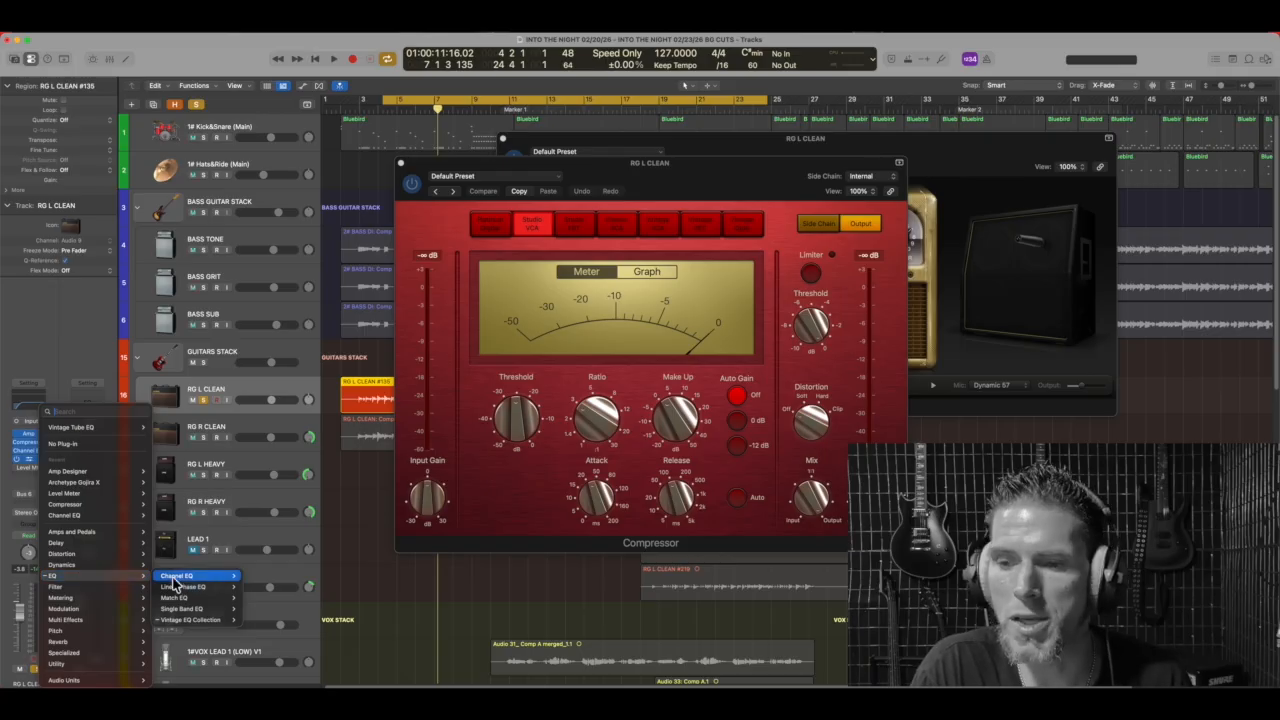
mouse_move(200, 621)
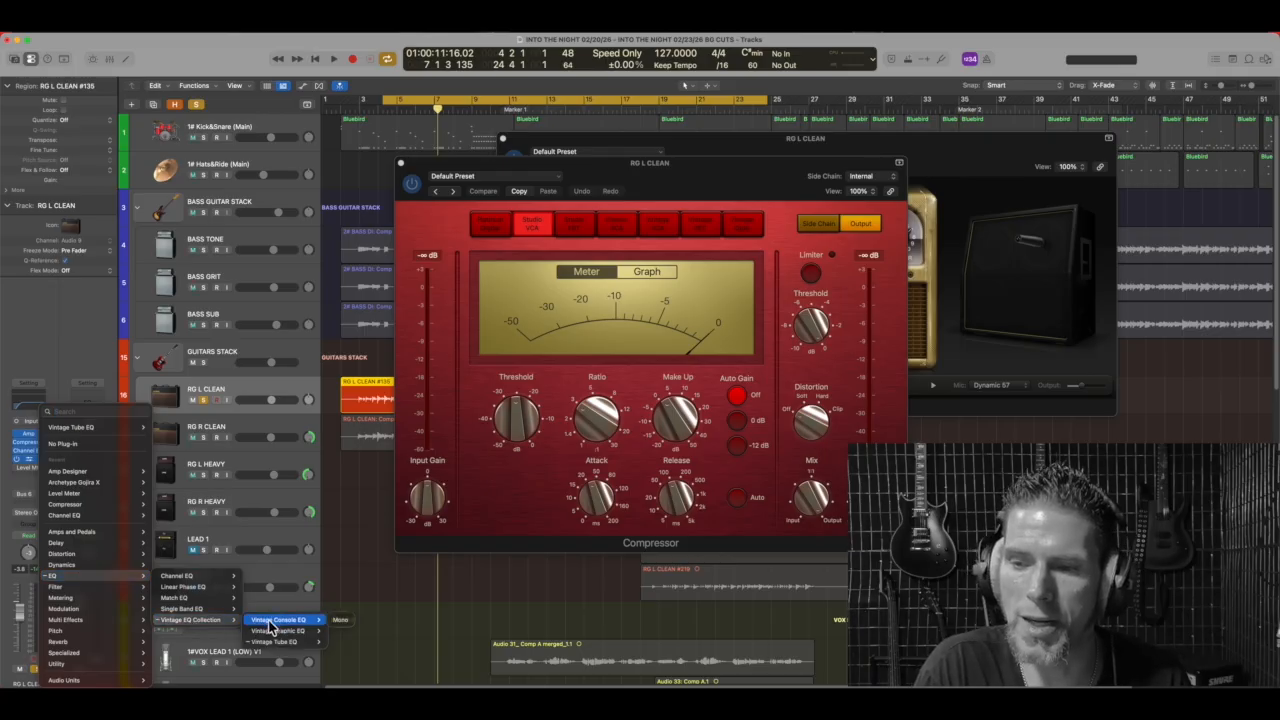
mouse_move(272, 643)
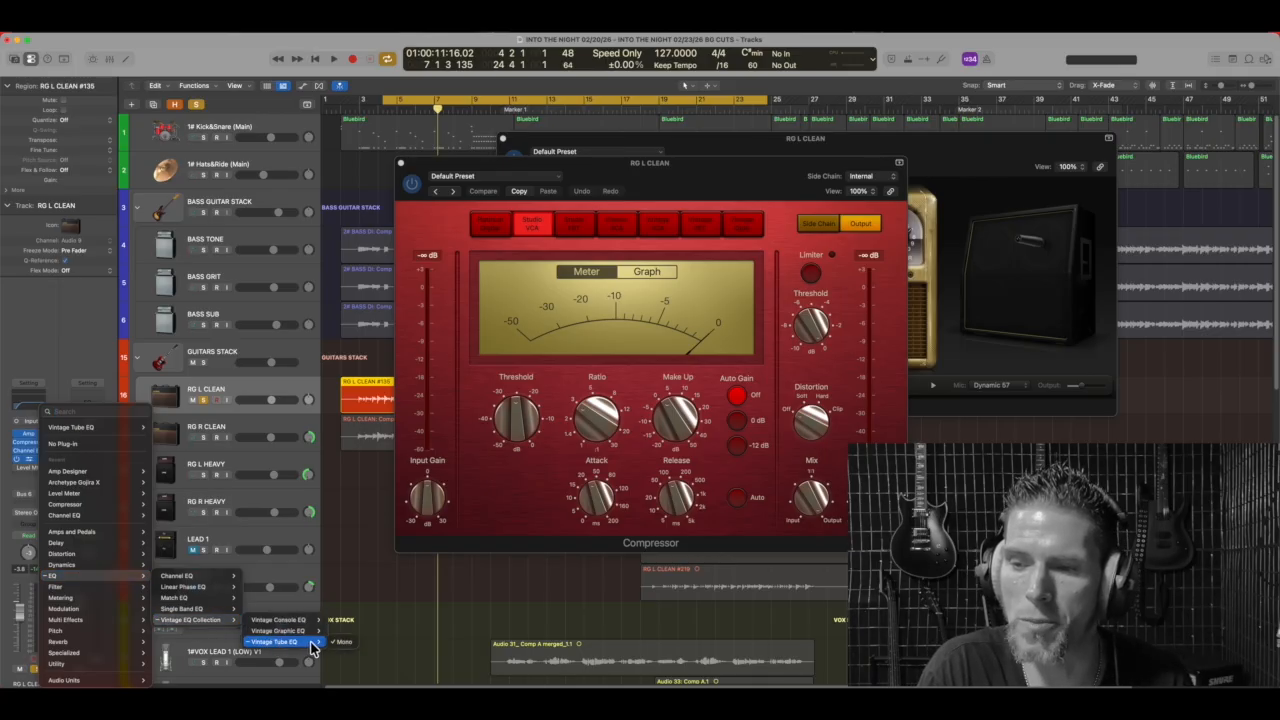
click(313, 645)
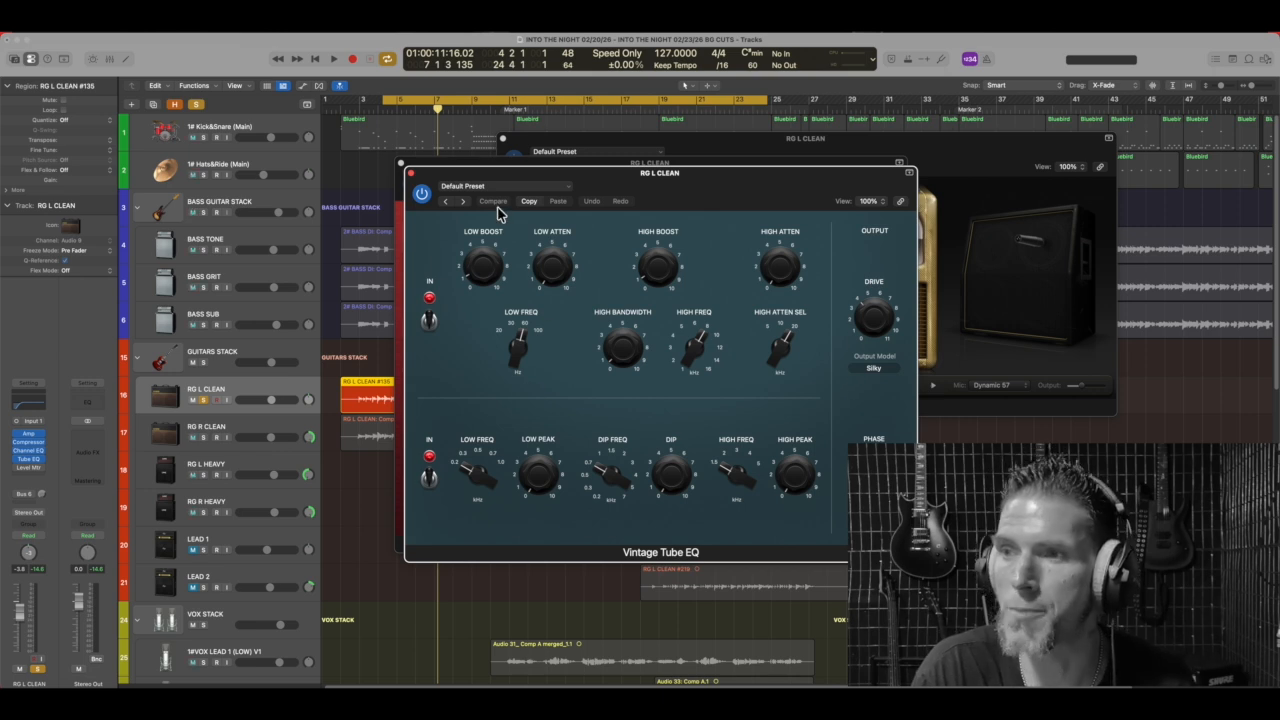
- Examine the Vintage Tube EQ's low and high boost, attenuation, bandwidth and frequency controls
mouse_move(481, 247)
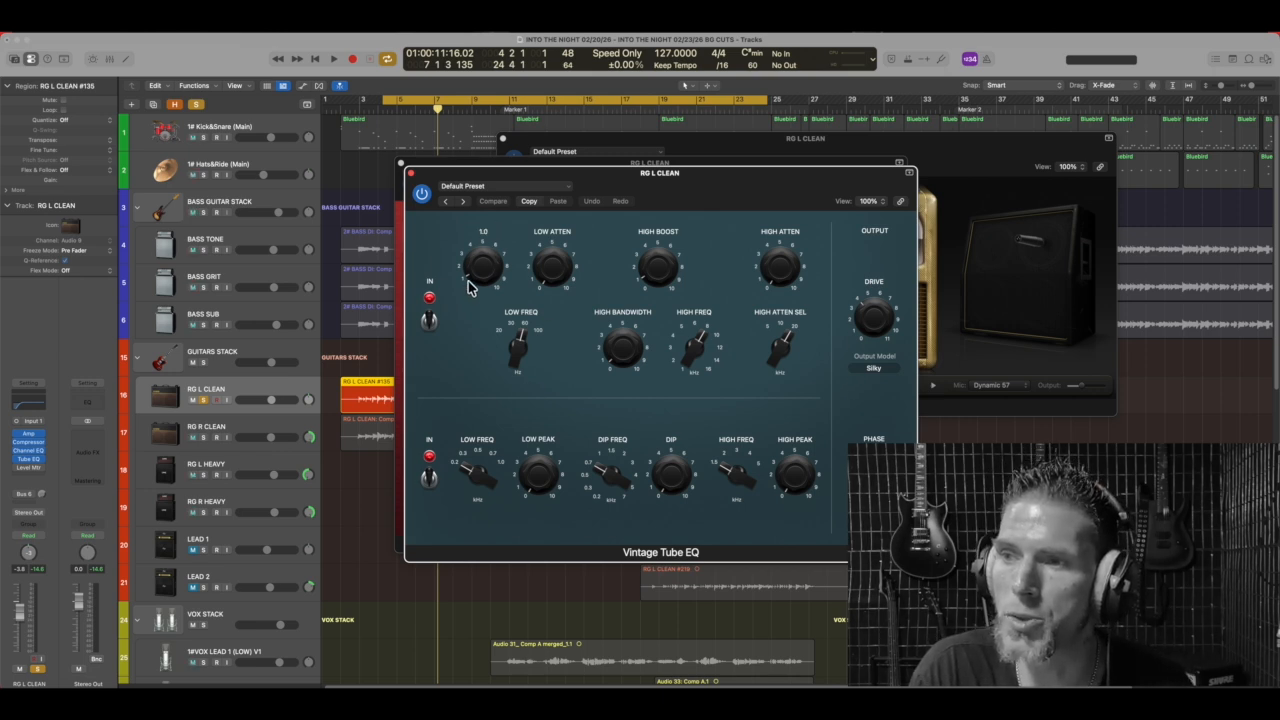
mouse_move(560, 282)
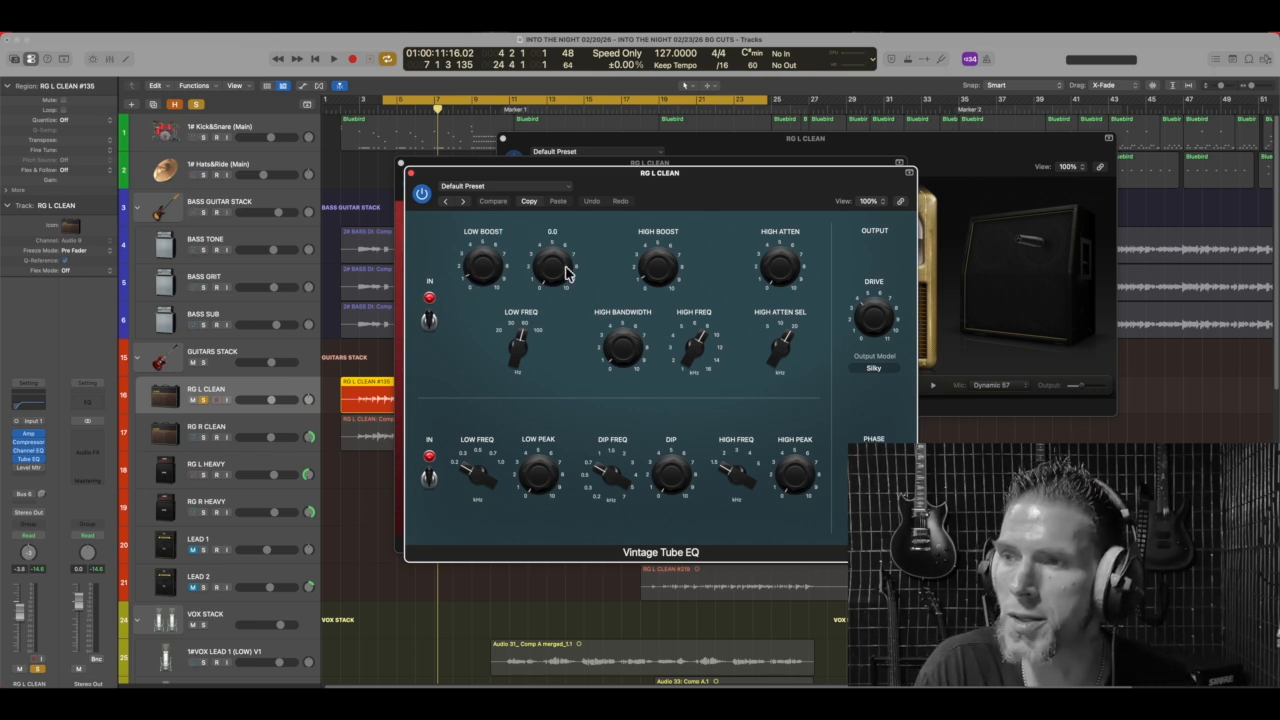
mouse_move(525, 335)
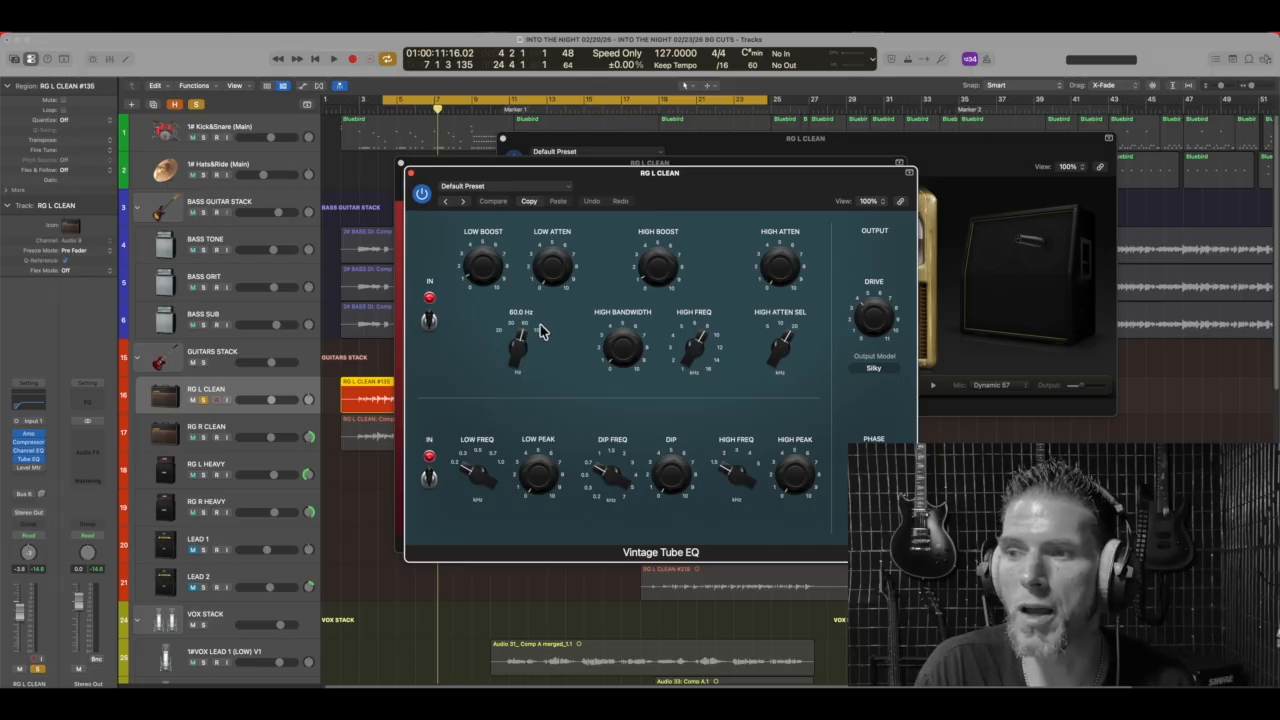
mouse_move(622, 365)
mouse_move(660, 258)
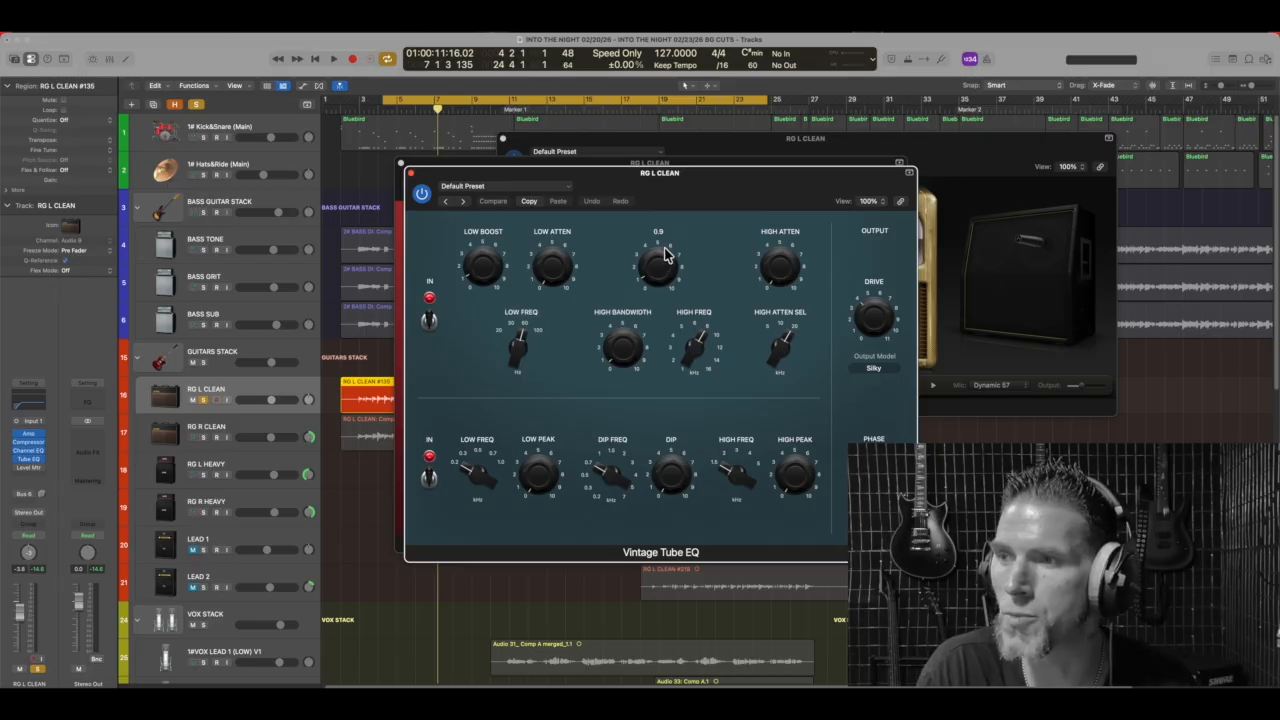
mouse_move(707, 352)
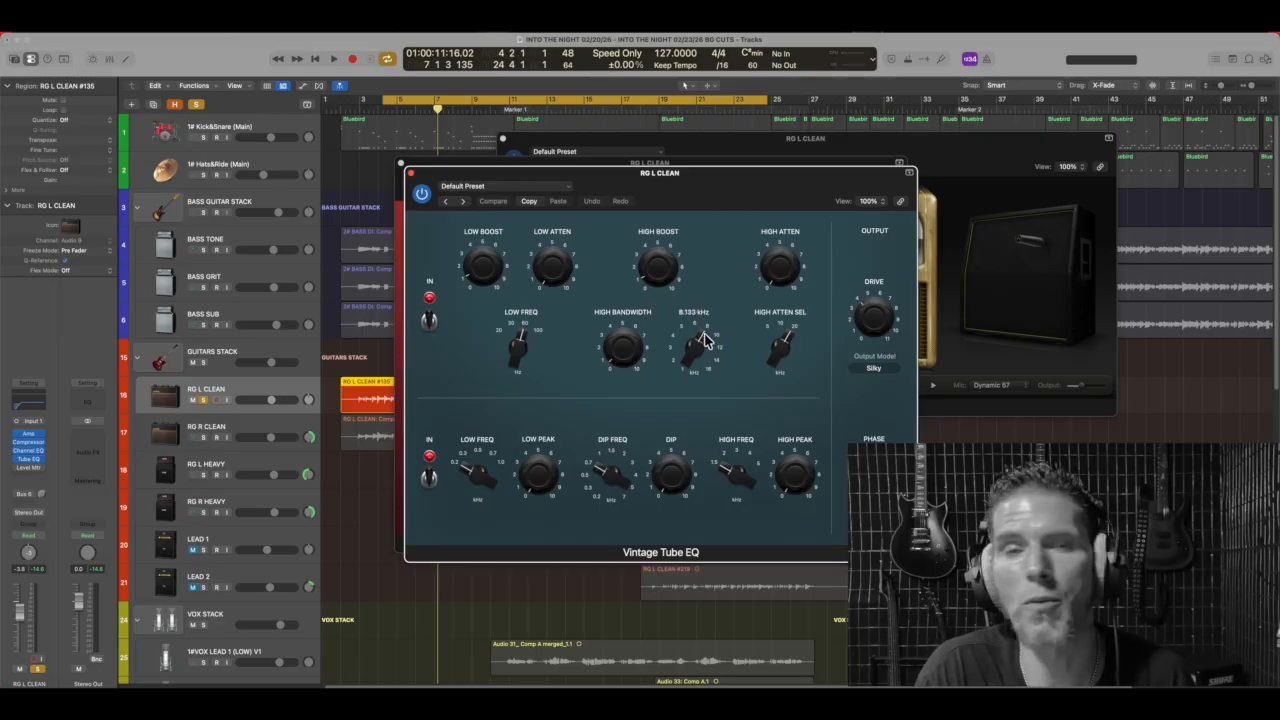
mouse_move(800, 338)
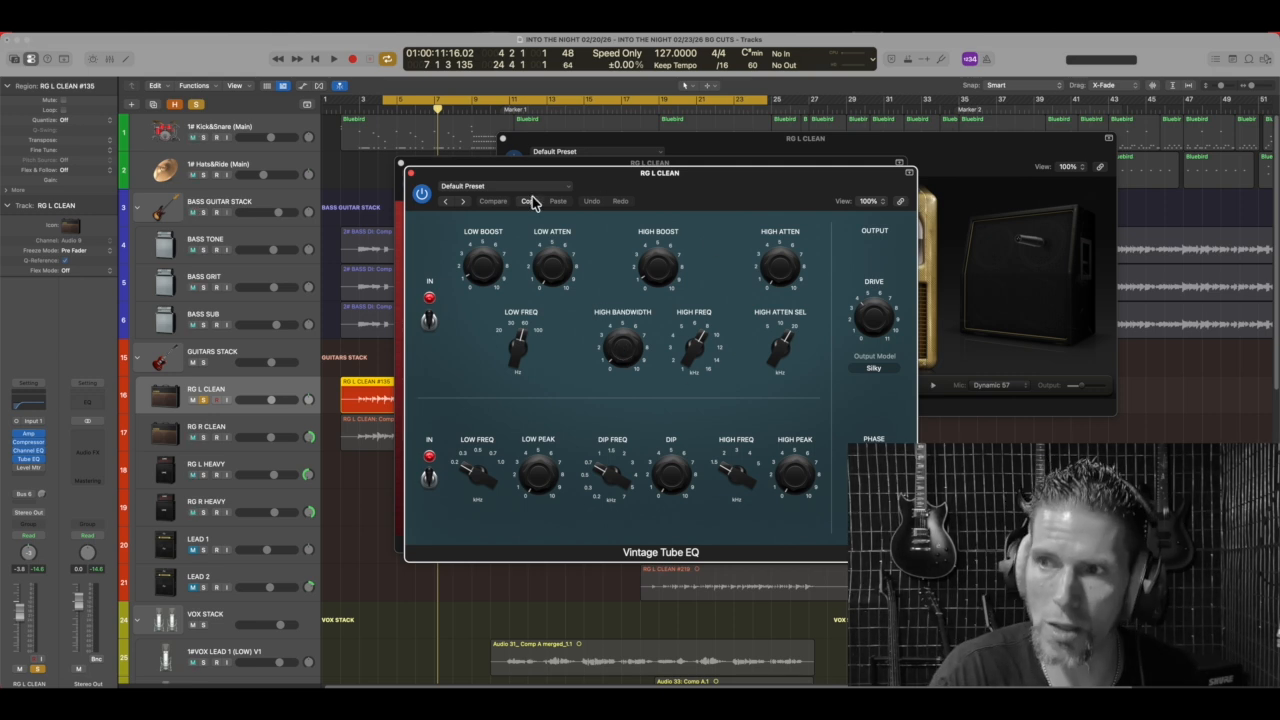
- Close the Vintage Tube EQ, Compressor and Amp Designer windows
click(409, 176)
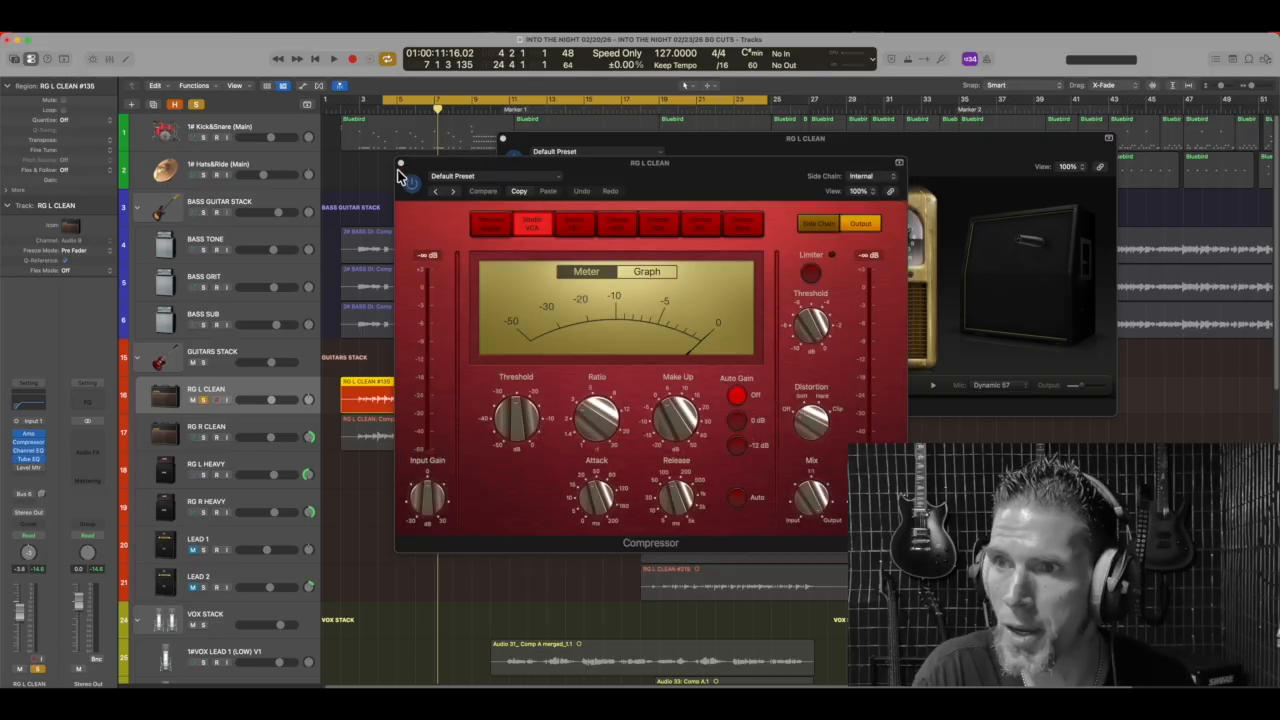
click(402, 165)
click(504, 138)
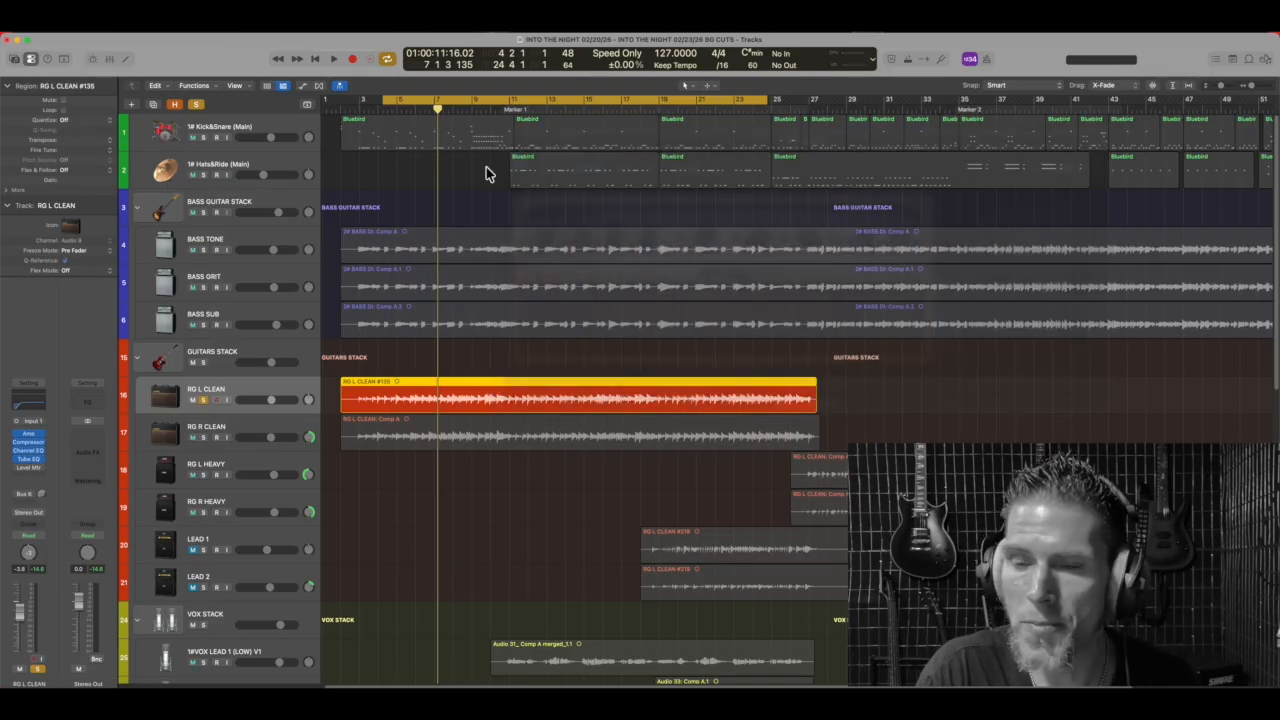
- Enable the Level Meter on RG L CLEAN, view its place among the Metering plug-ins, and close its window
click(25, 468)
drag(510, 192, 464, 222)
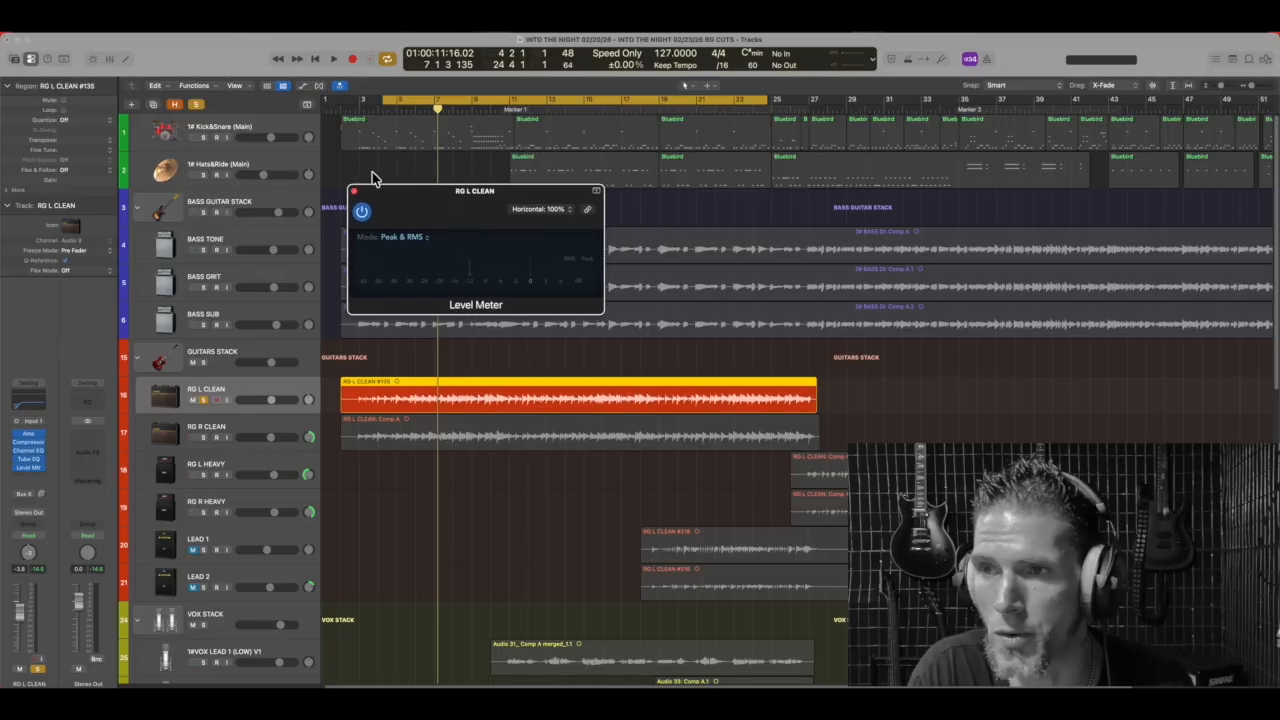
click(45, 476)
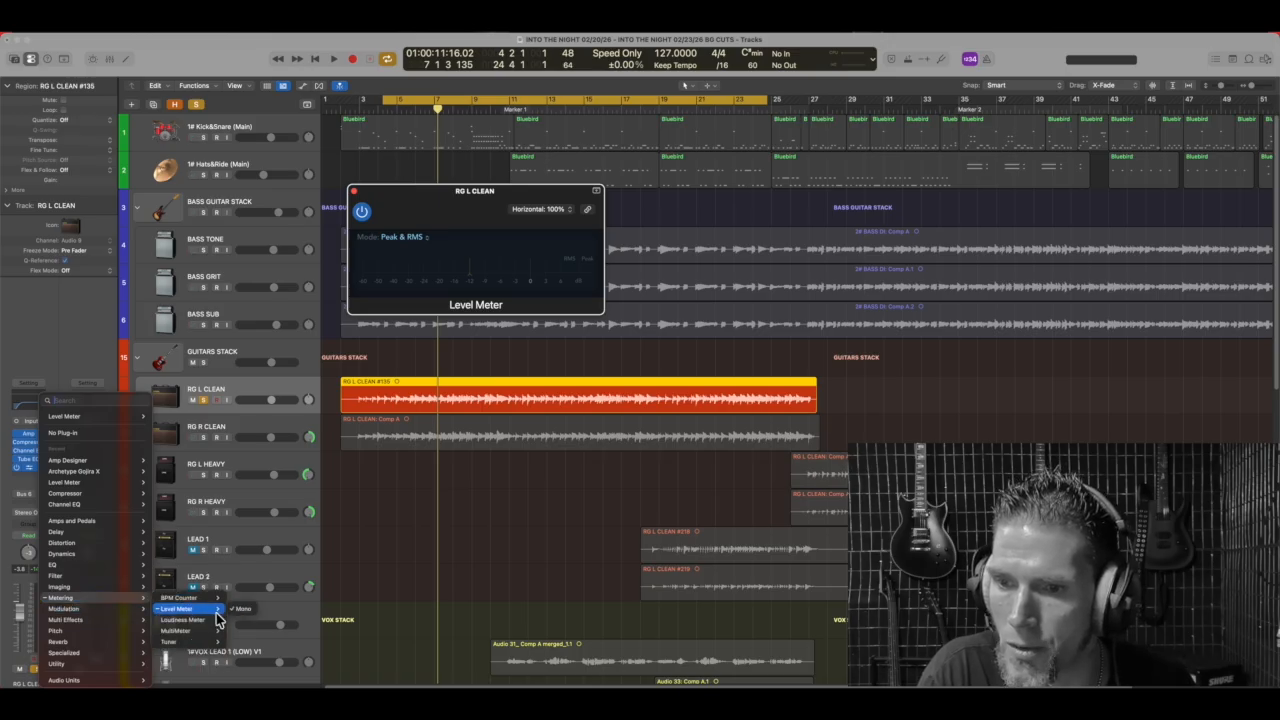
click(117, 328)
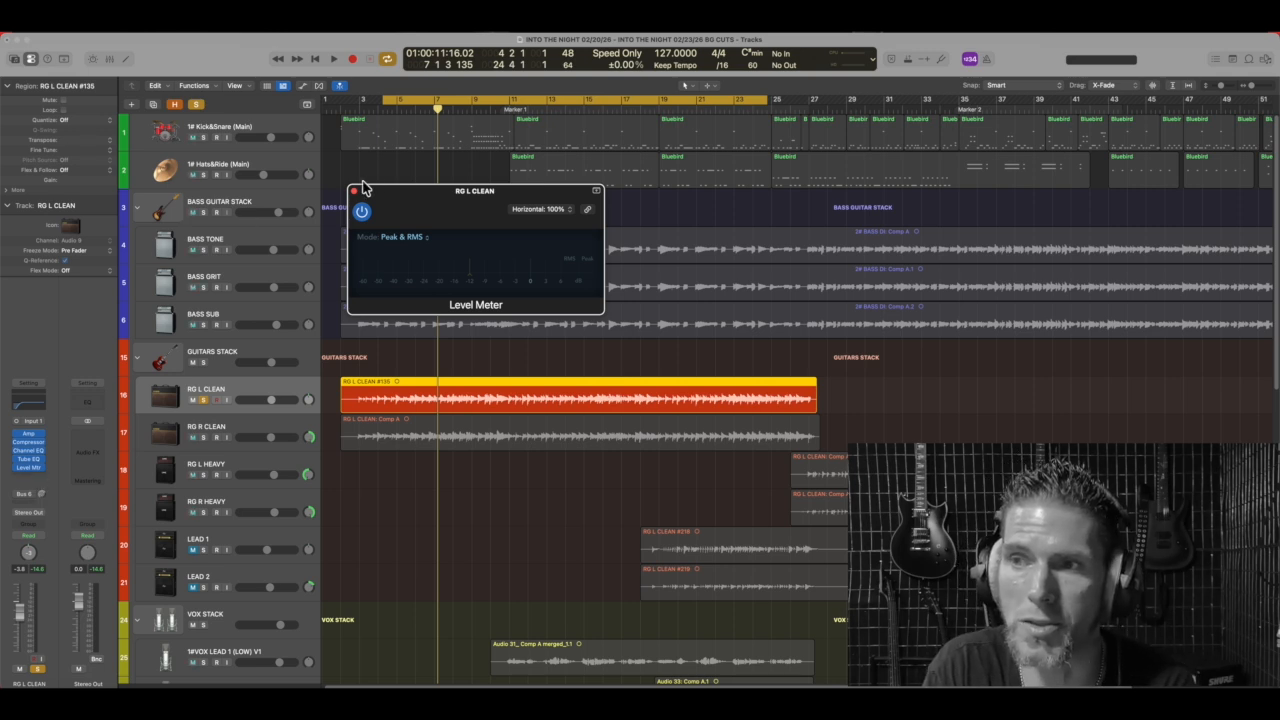
click(356, 191)
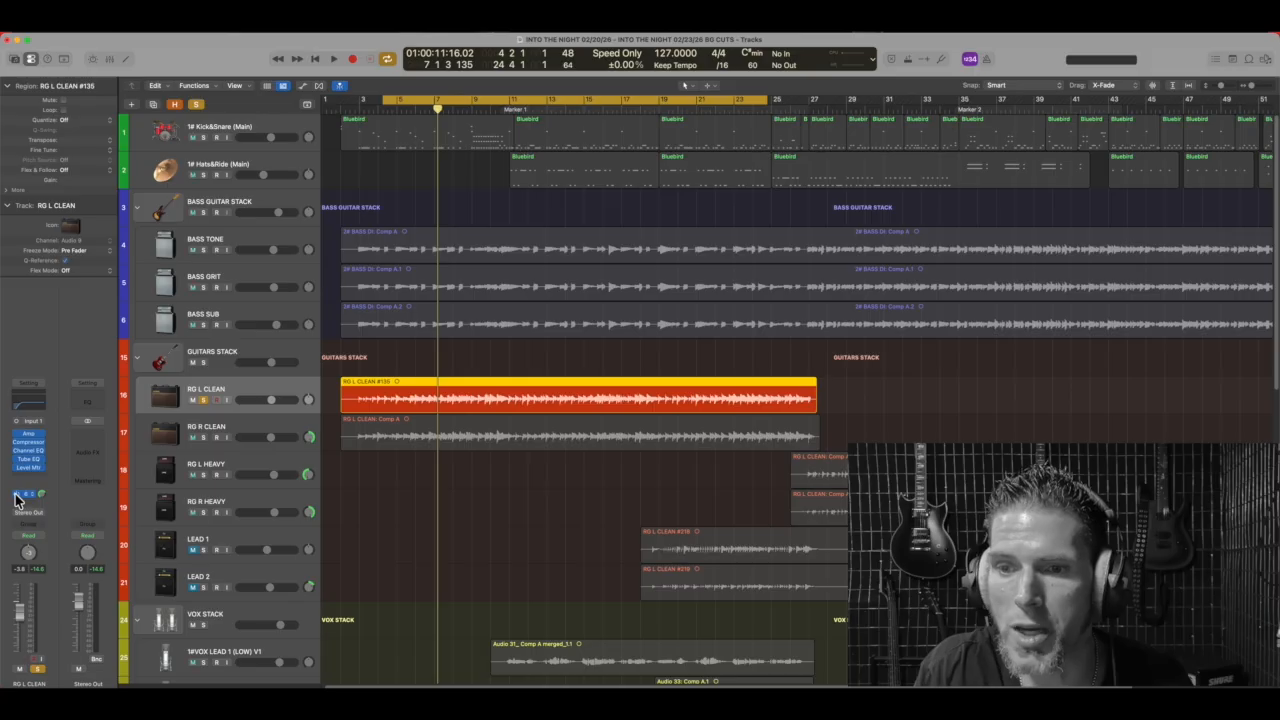
- Enable the Bus 6 send on RG L CLEAN during playback, and view the send's routing options, keeping Post Pan
click(334, 60)
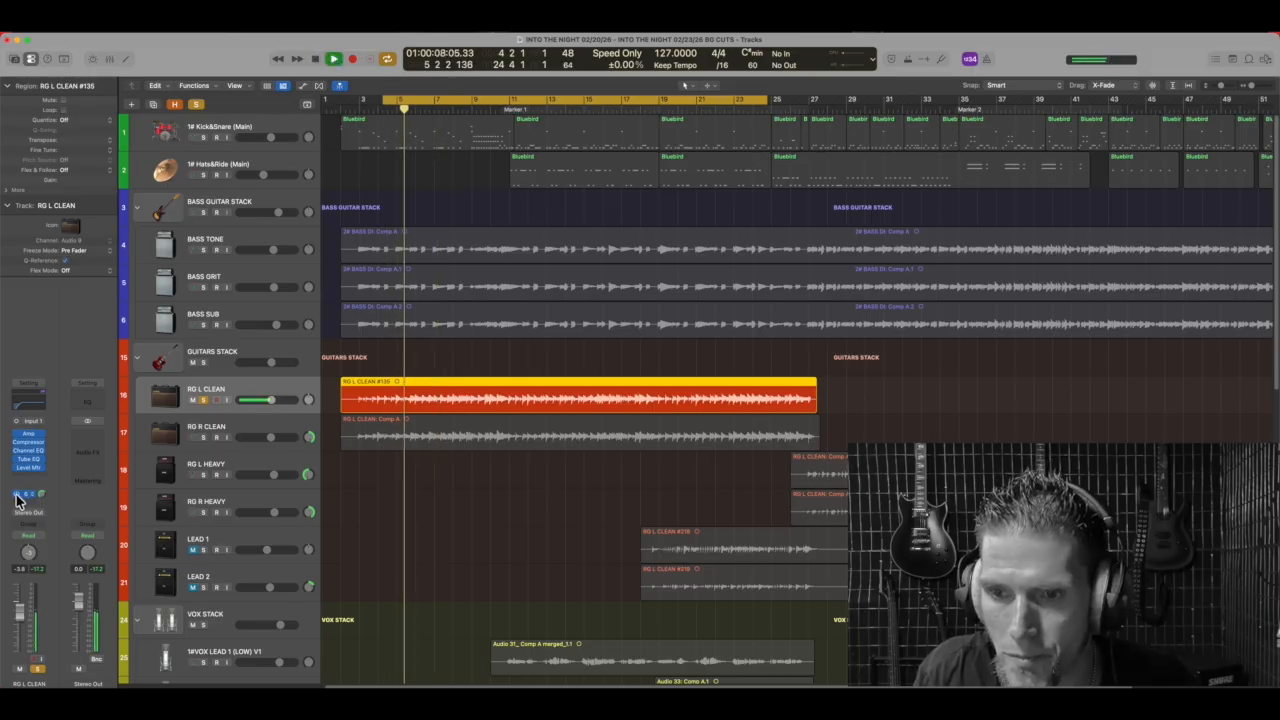
click(316, 59)
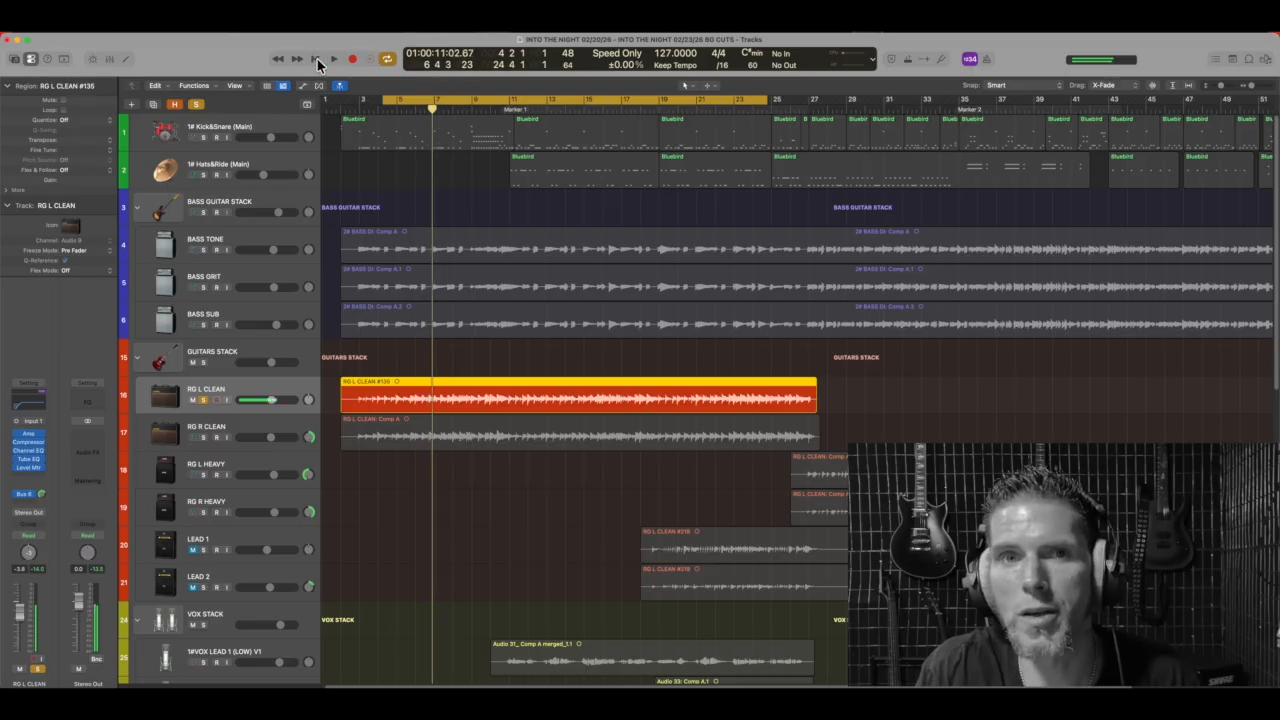
click(34, 494)
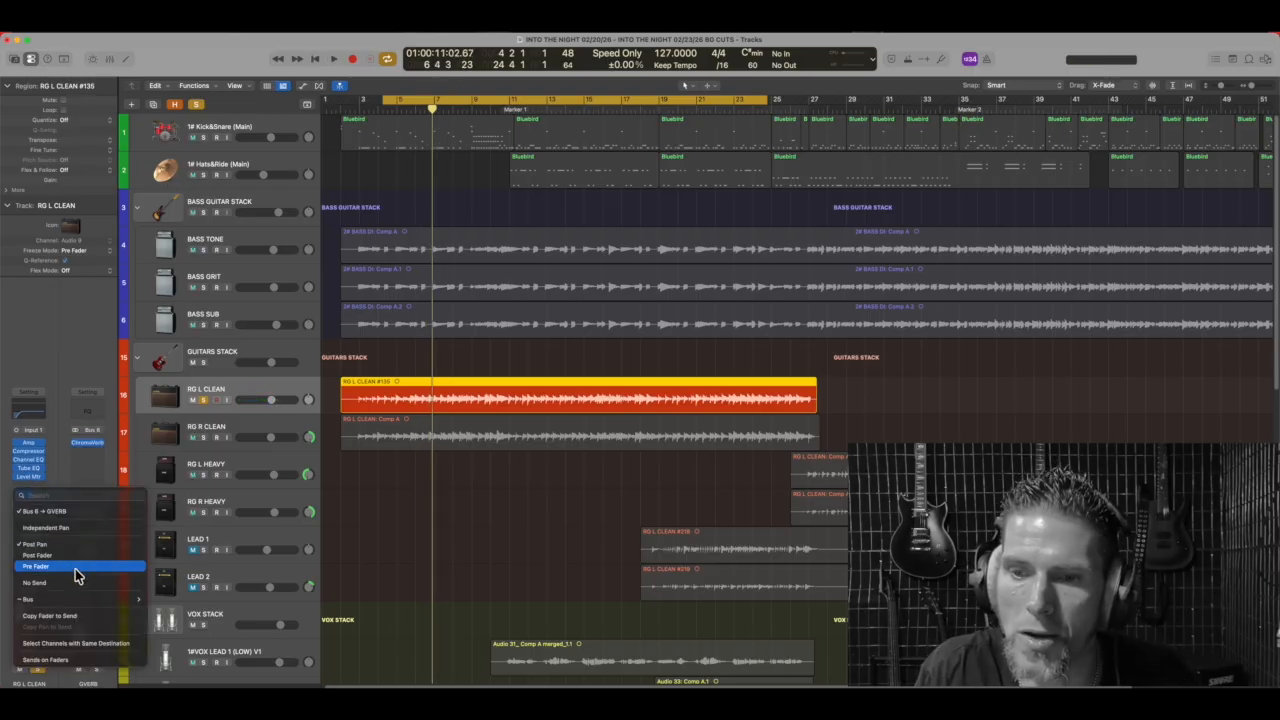
mouse_move(77, 599)
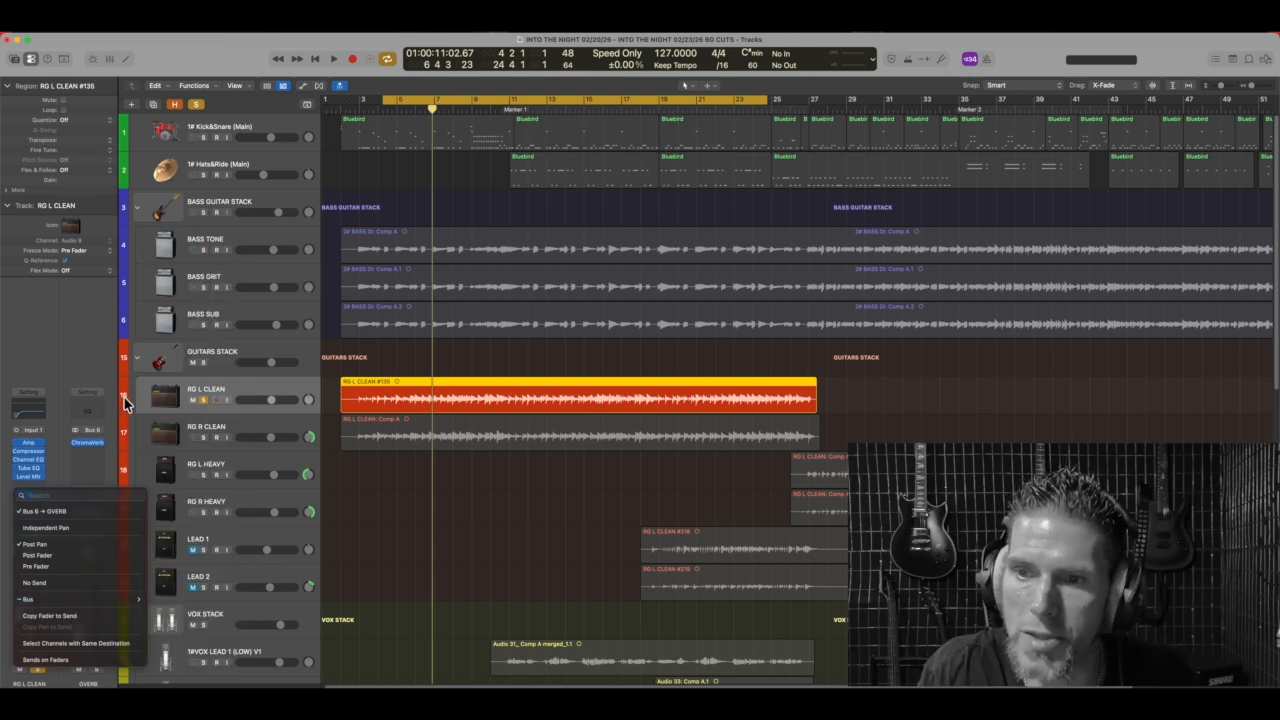
click(73, 517)
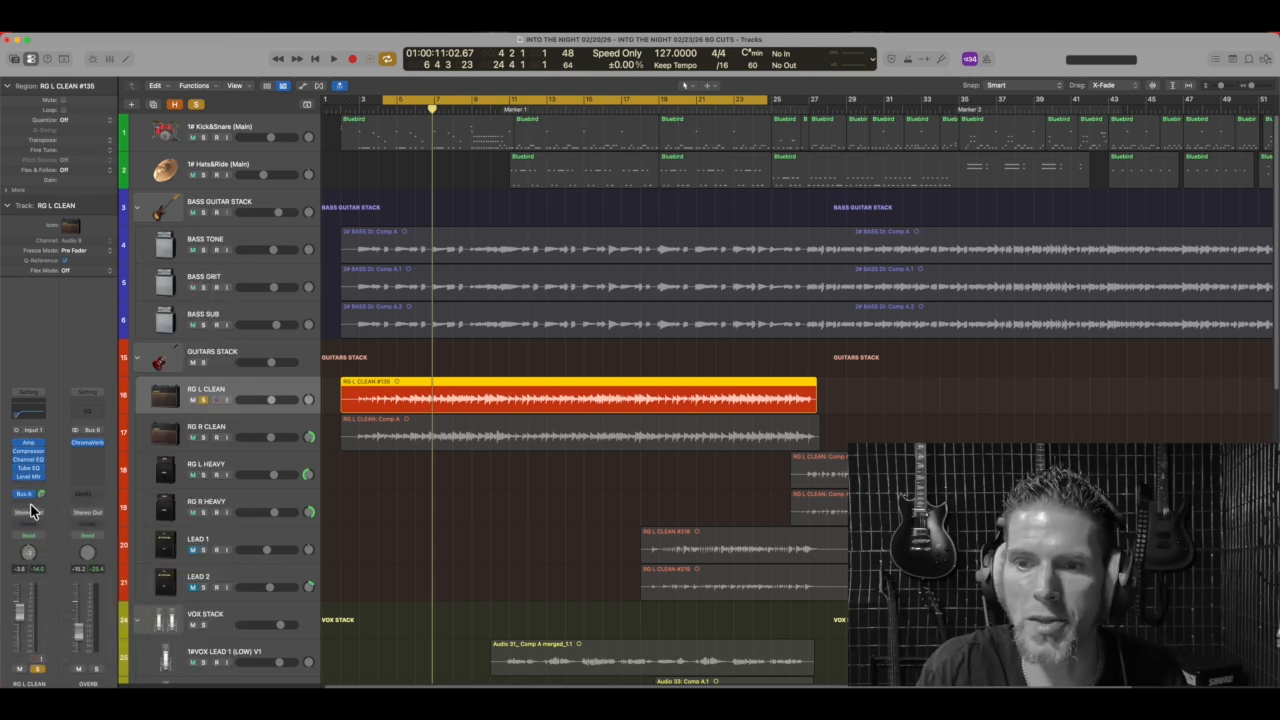
click(35, 497)
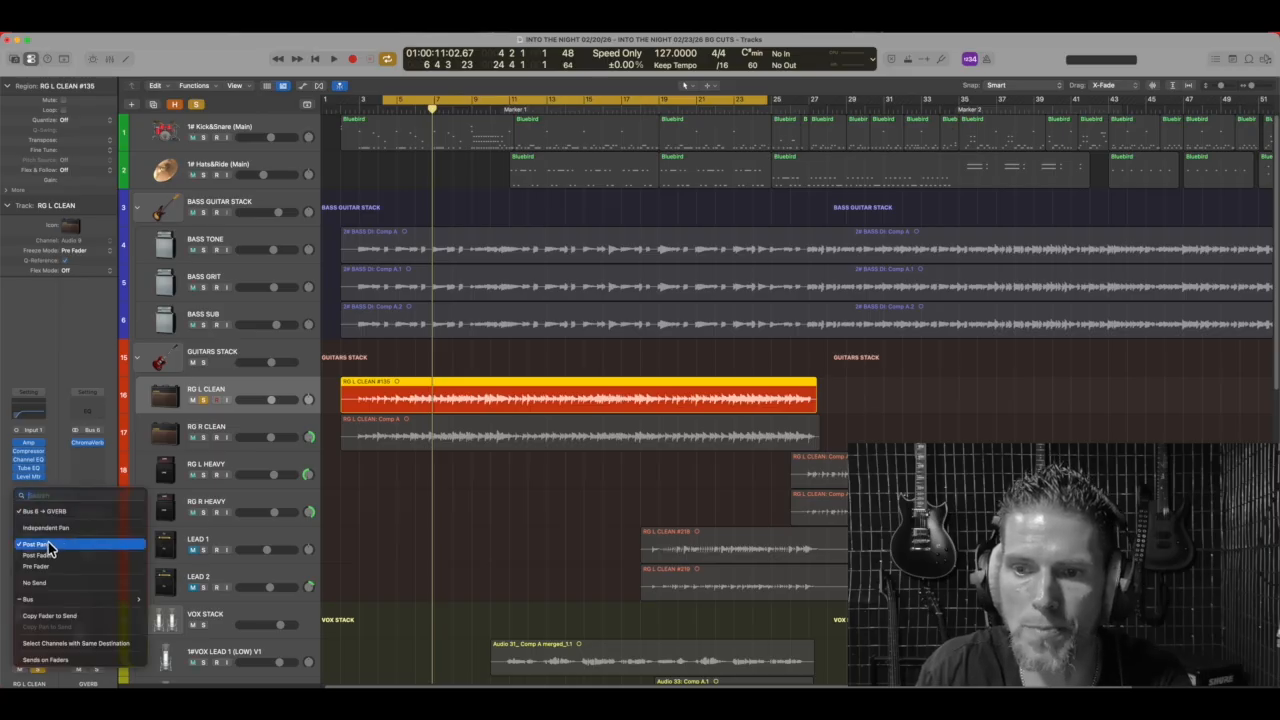
click(30, 352)
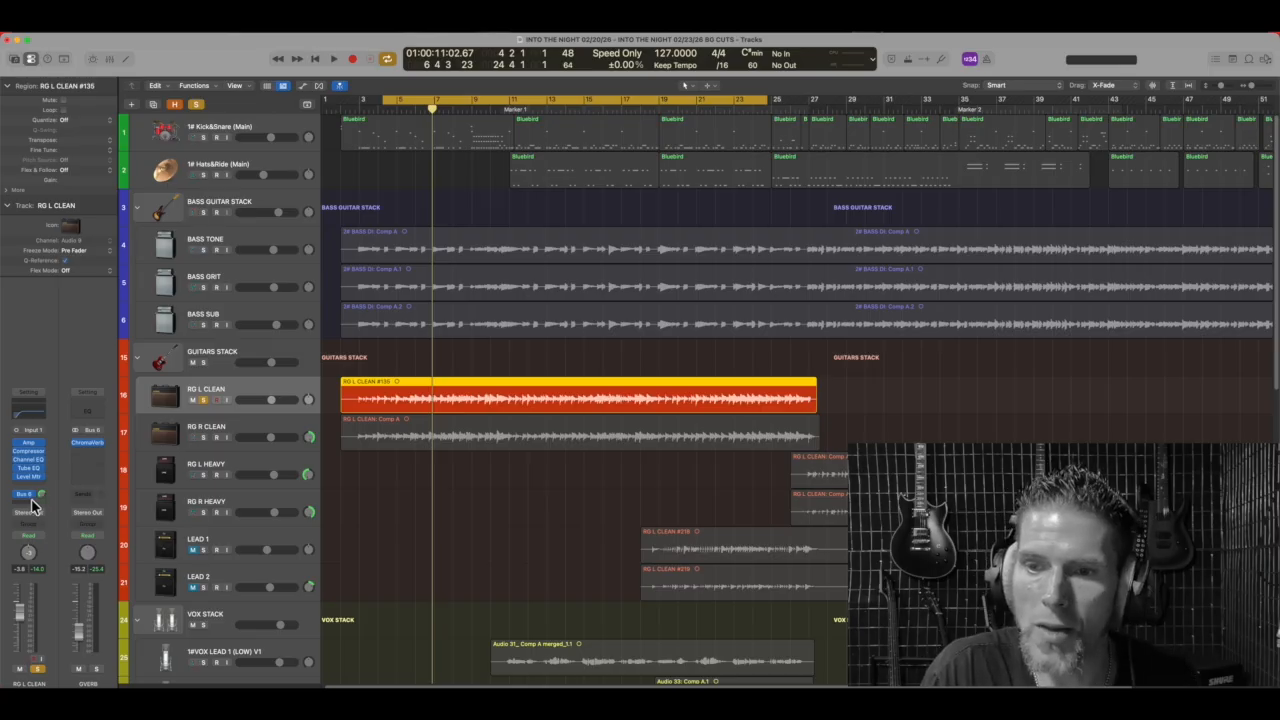
- View the Reverb plug-ins available for the Bus 6 reverb channel, keeping ChromaVerb
click(100, 443)
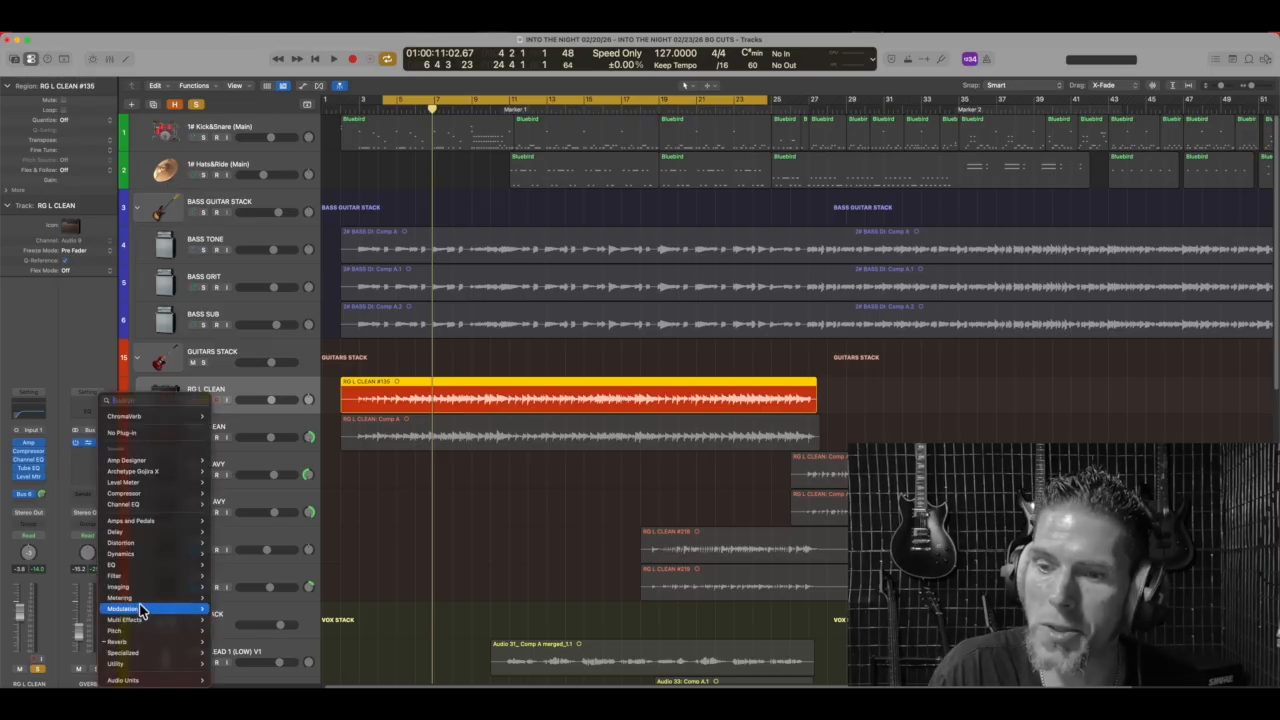
mouse_move(134, 641)
mouse_move(234, 636)
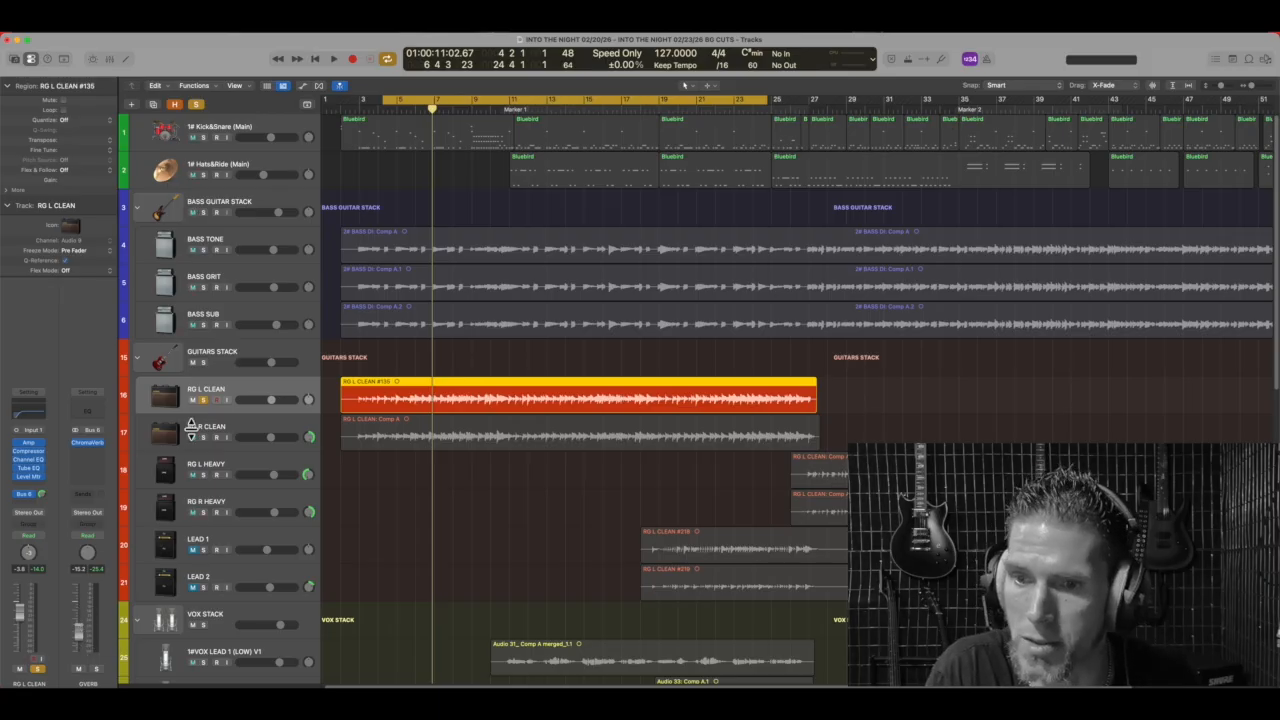
- Adjust the Bus 6 reverb channel's volume while listening to RG L CLEAN, settling at about -16.4 dB
drag(80, 638, 79, 592)
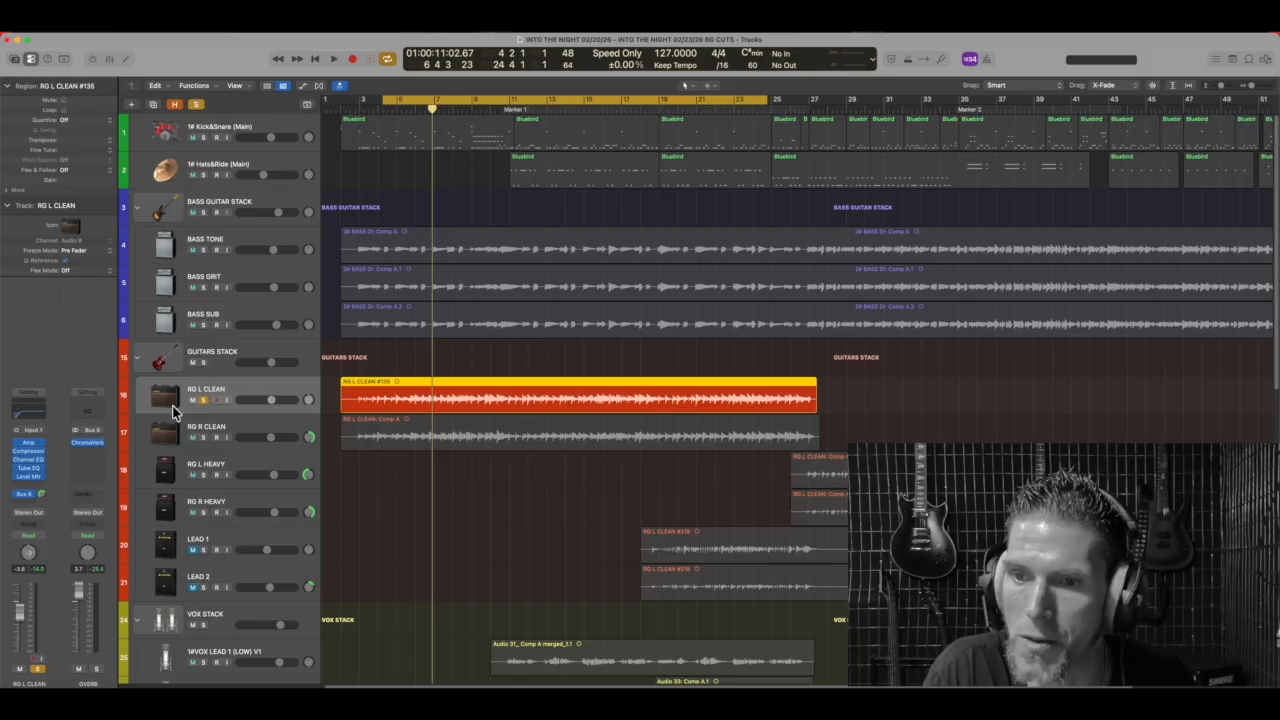
click(334, 60)
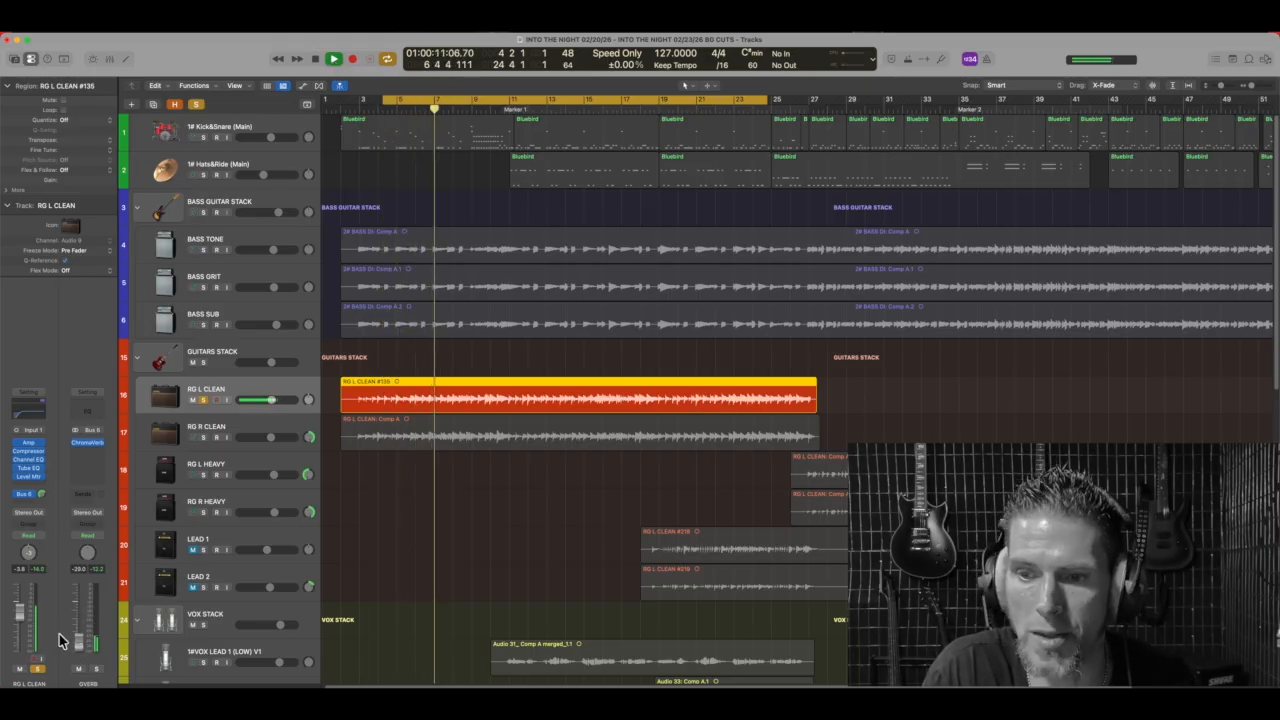
drag(80, 641, 79, 632)
key(space)
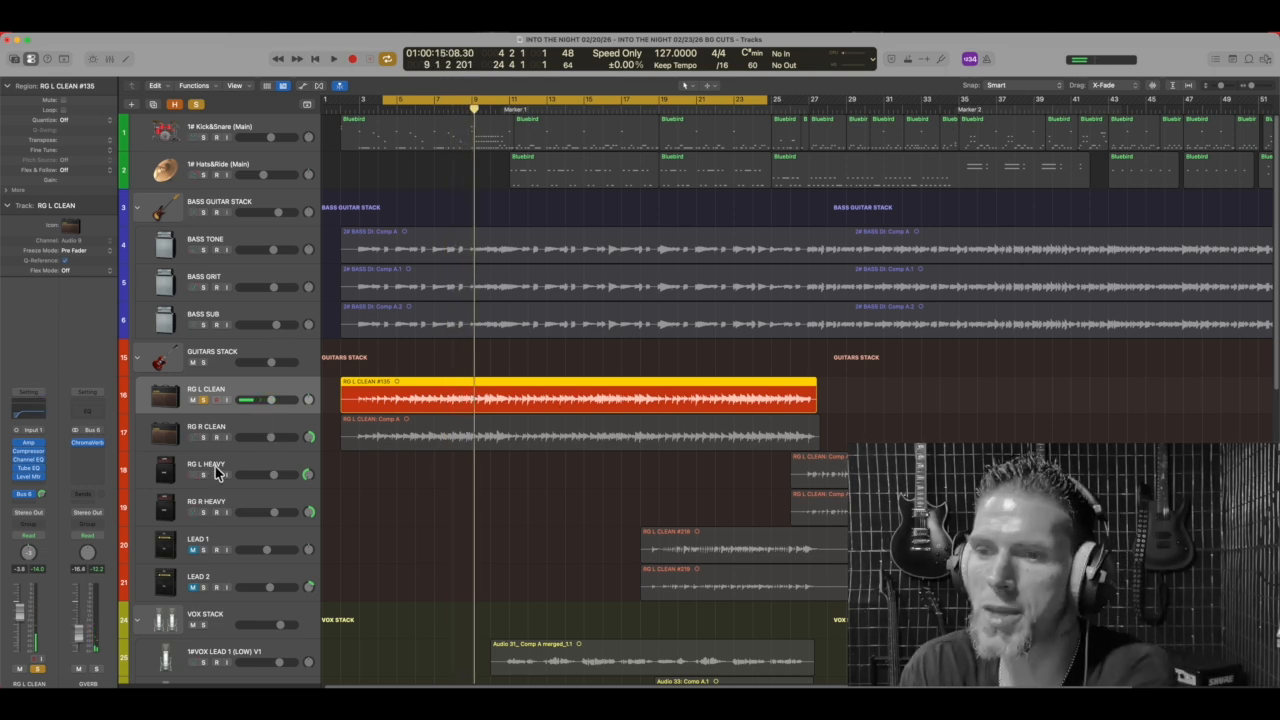
- Solo RG R CLEAN along with RG L CLEAN, and play both guitars with RG L CLEAN panned left
click(262, 425)
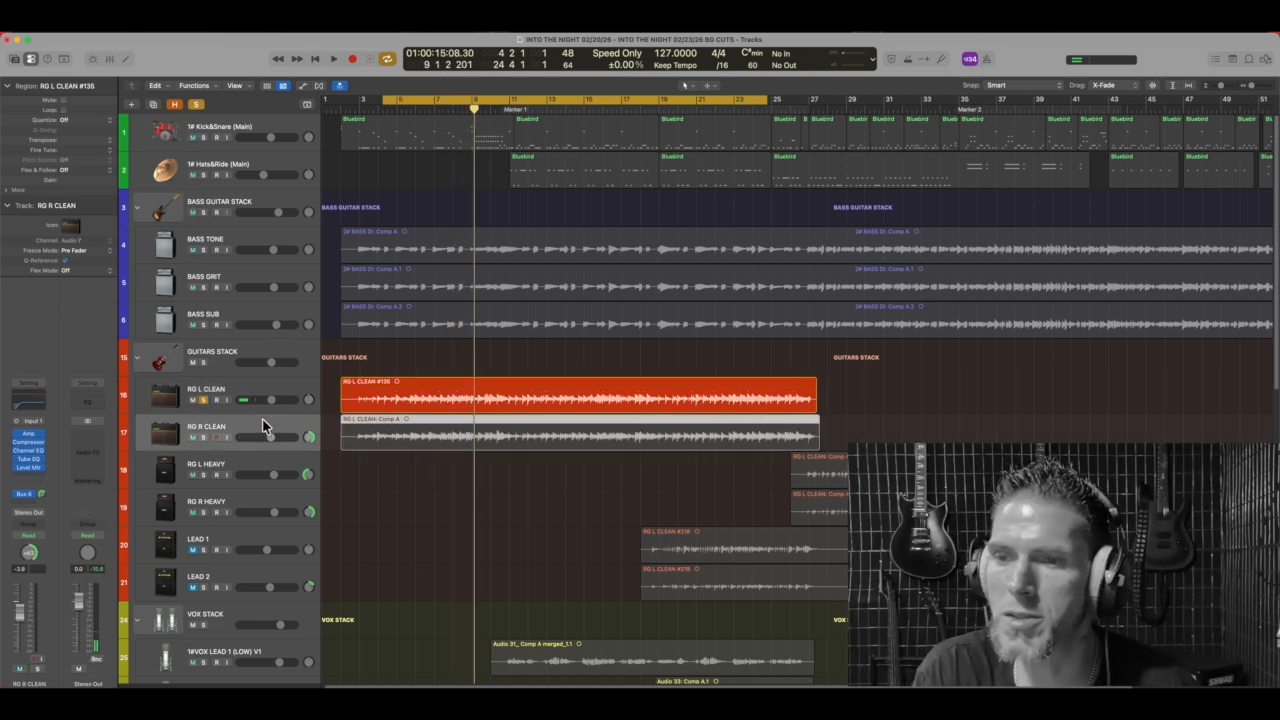
click(202, 437)
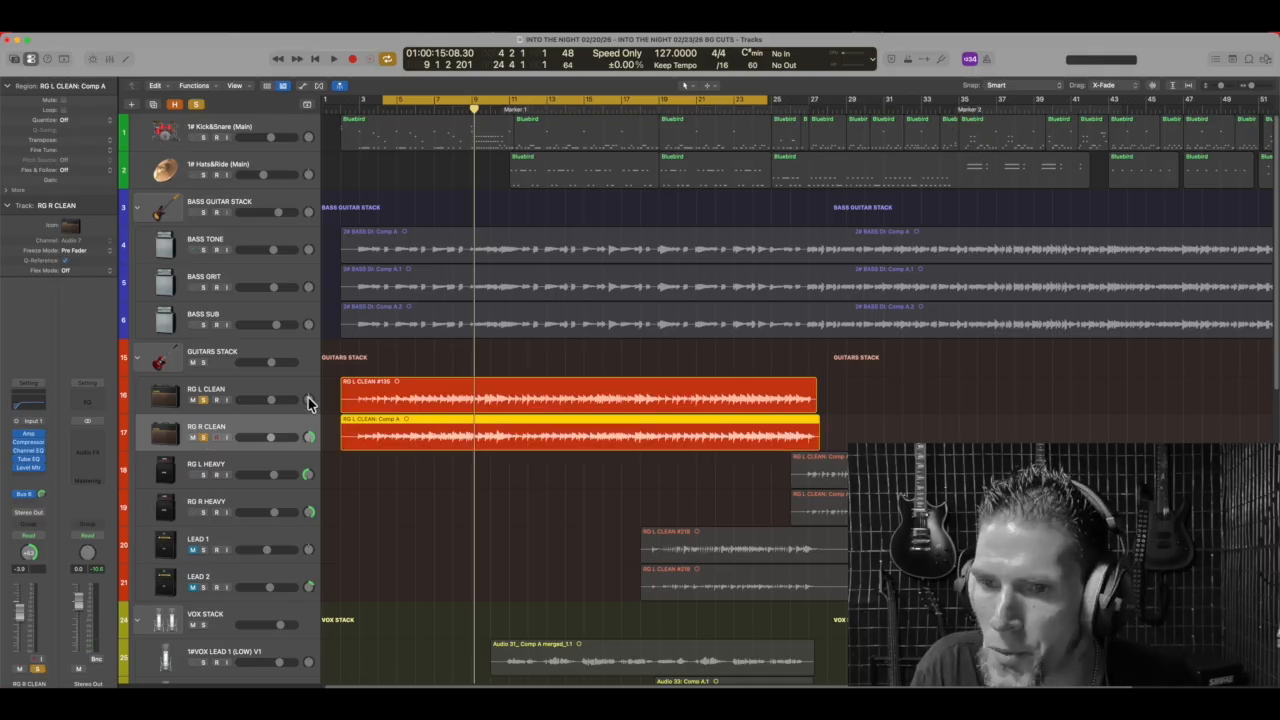
click(332, 59)
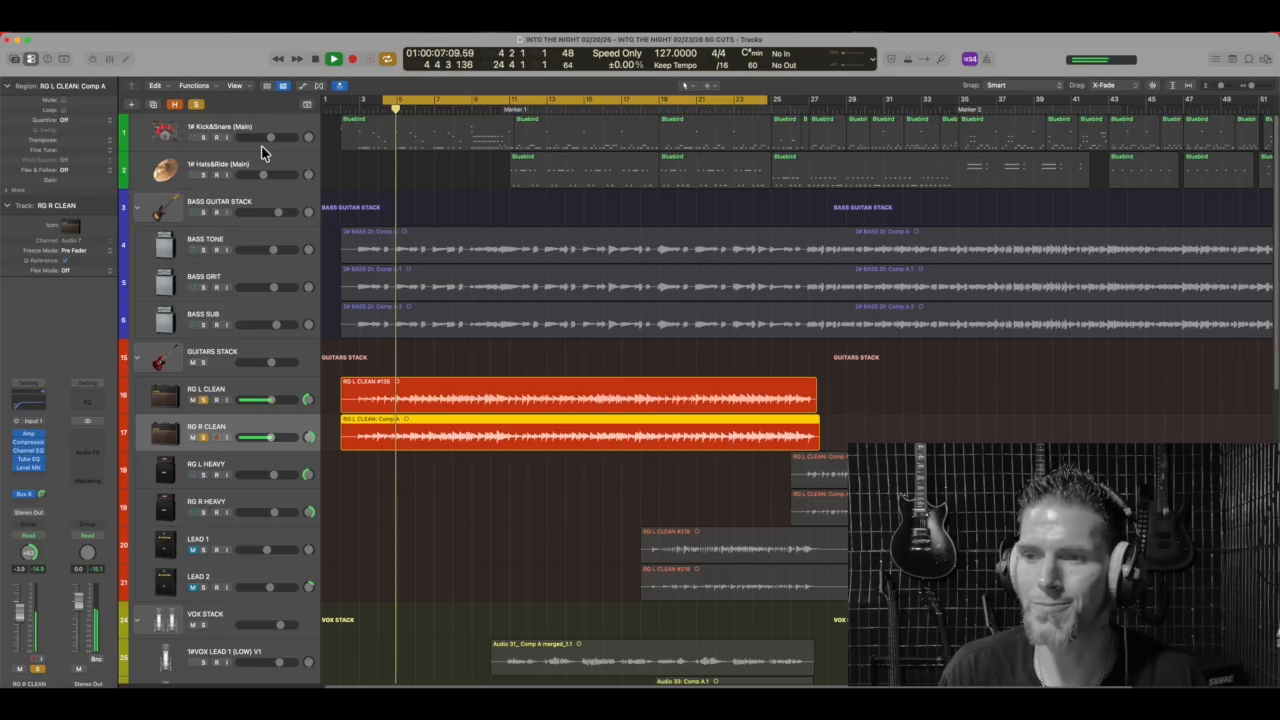
- Unsolo both clean guitar tracks during playback to hear them in the full mix, and stop playback
click(203, 399)
click(203, 437)
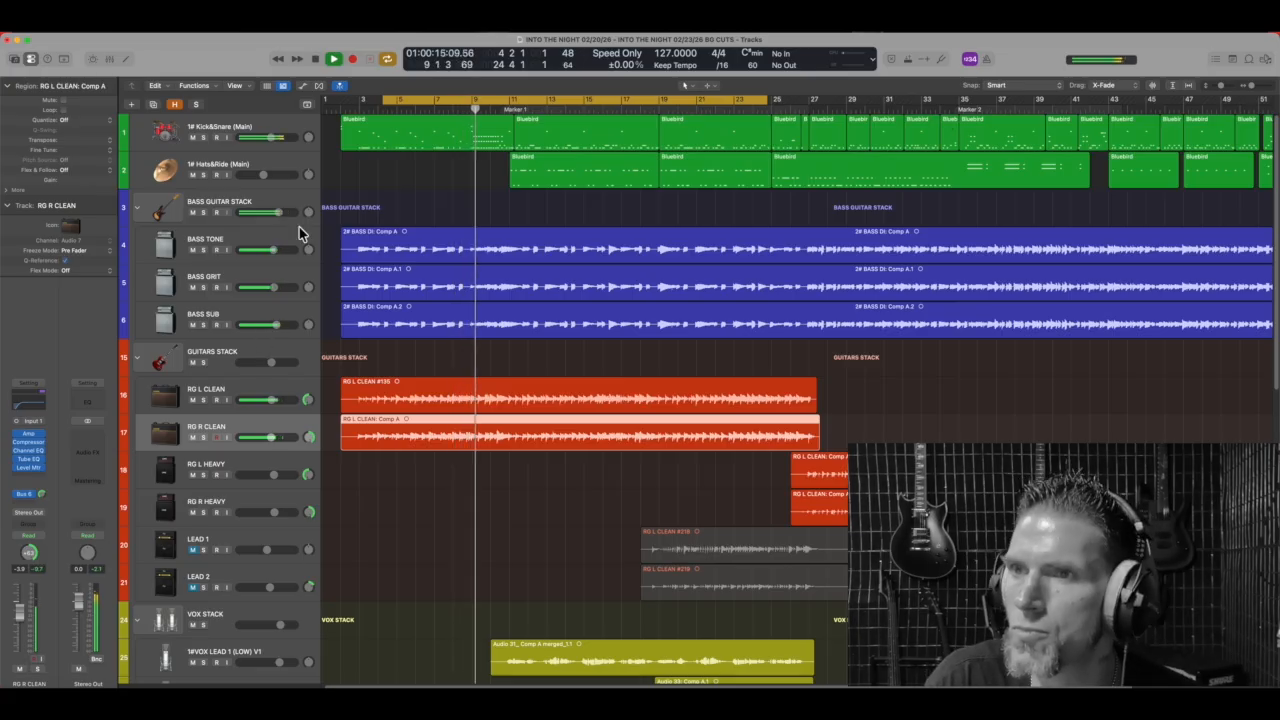
click(314, 60)
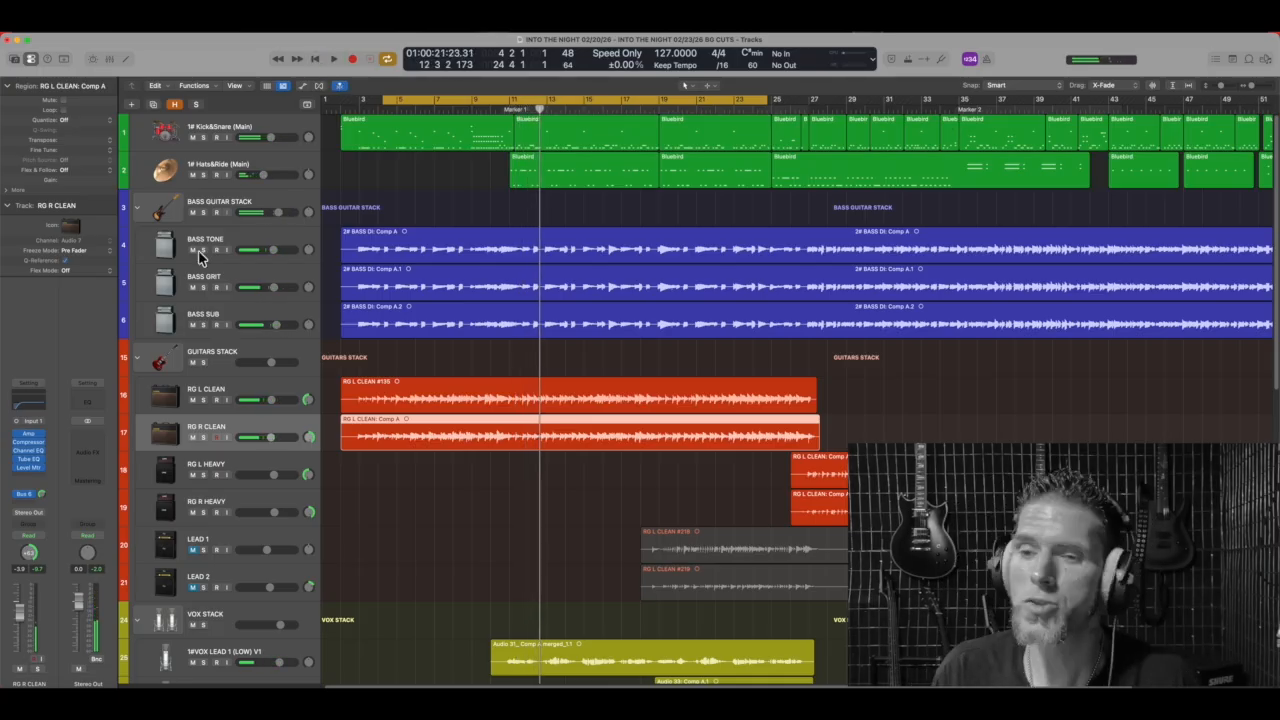